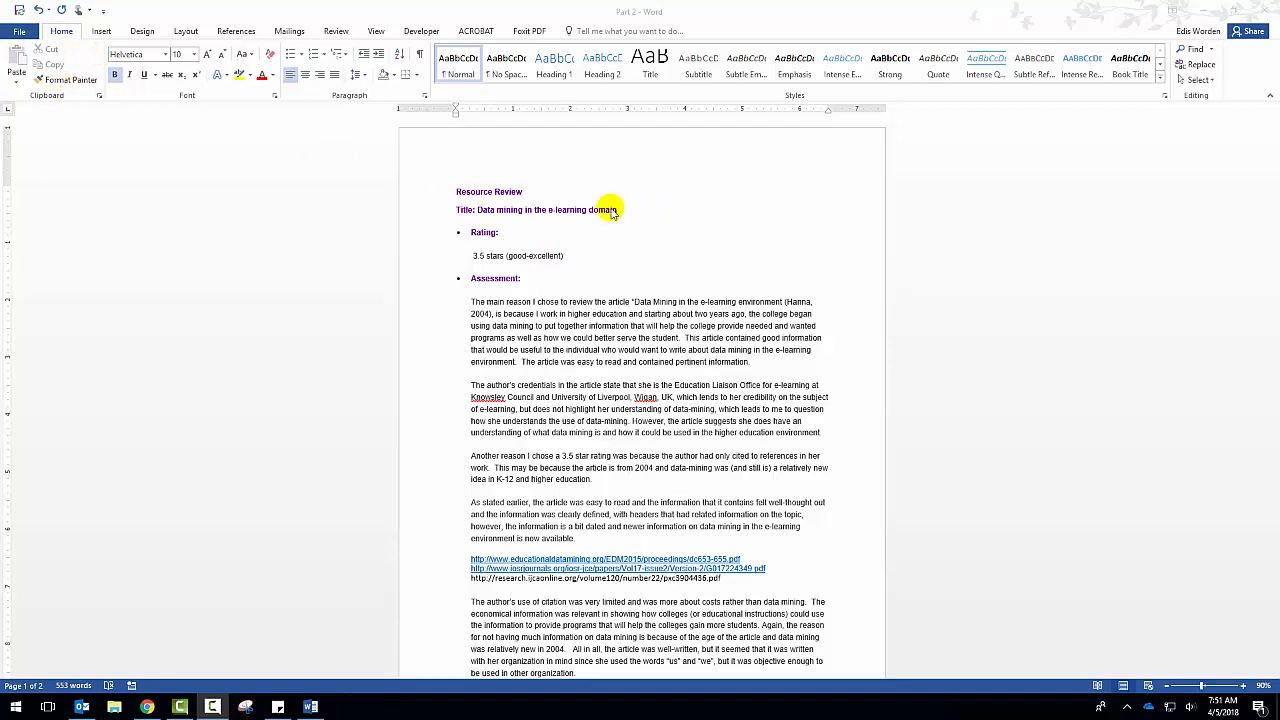
Move the "Resource Review" heading onto a new line below the paragraph ending "higher education", keeping its source formatting.
drag(455, 193, 522, 198)
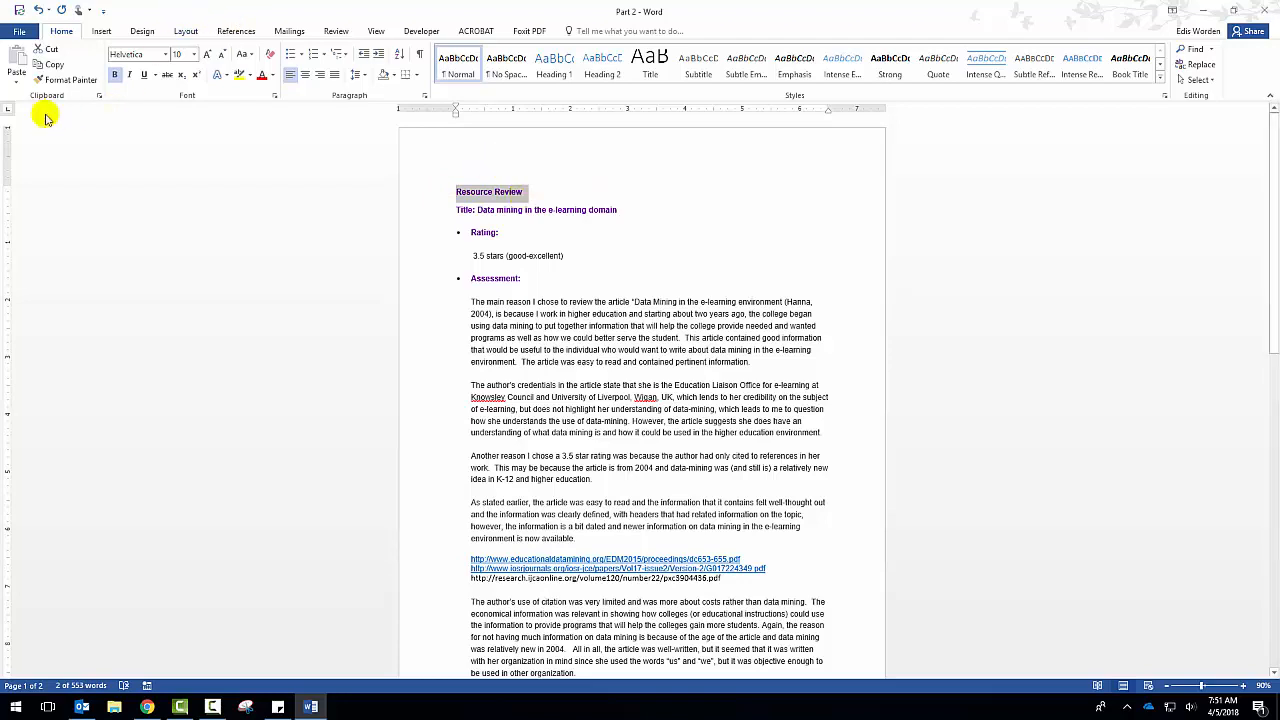
click(50, 50)
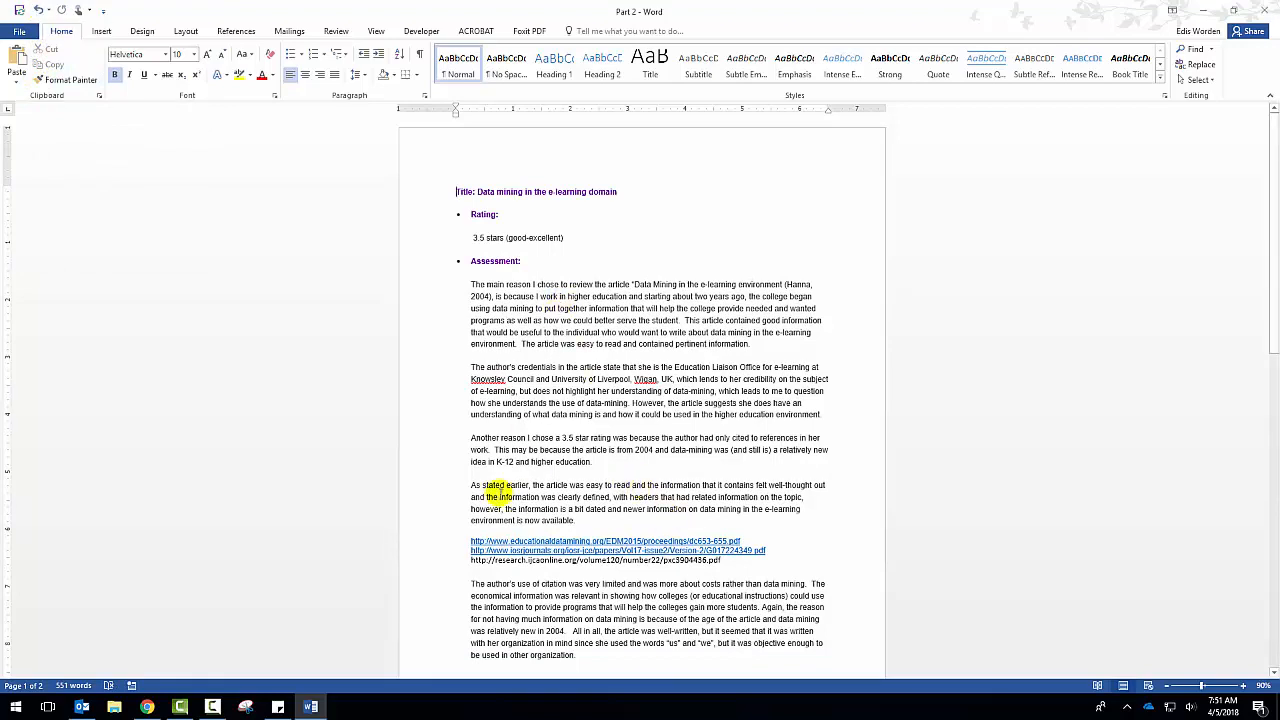
click(490, 466)
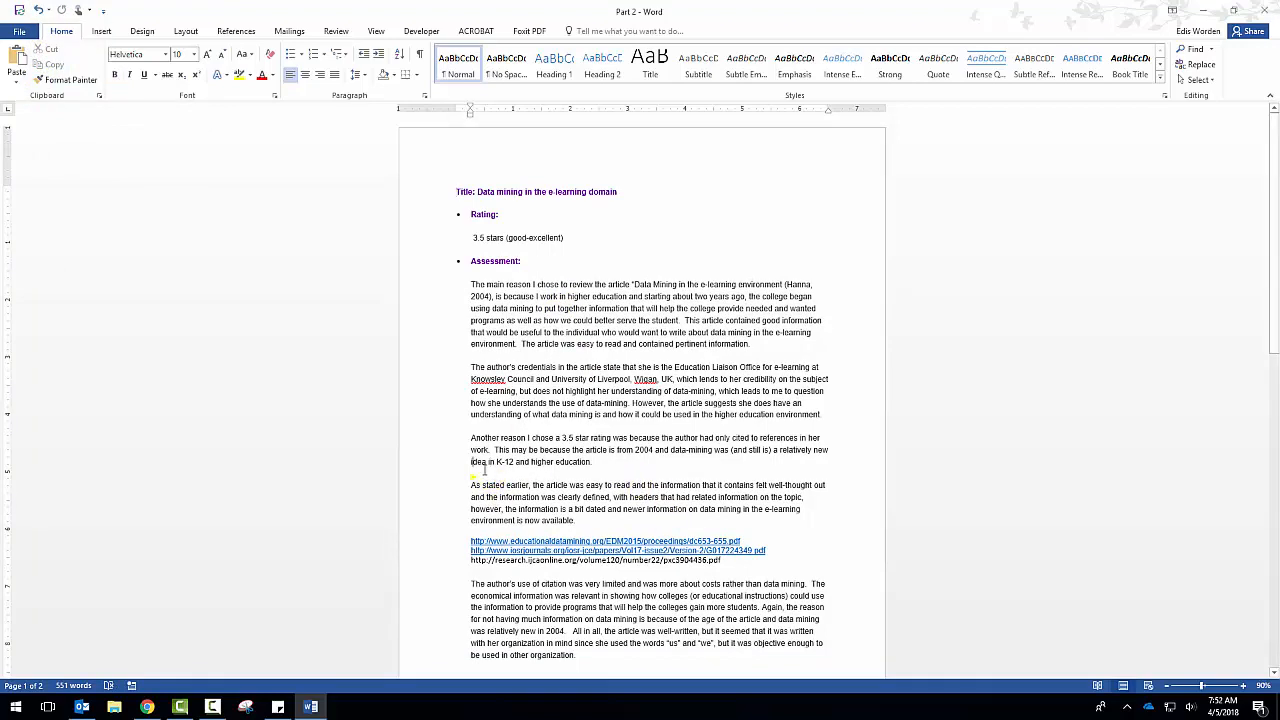
key(End)
key(Return)
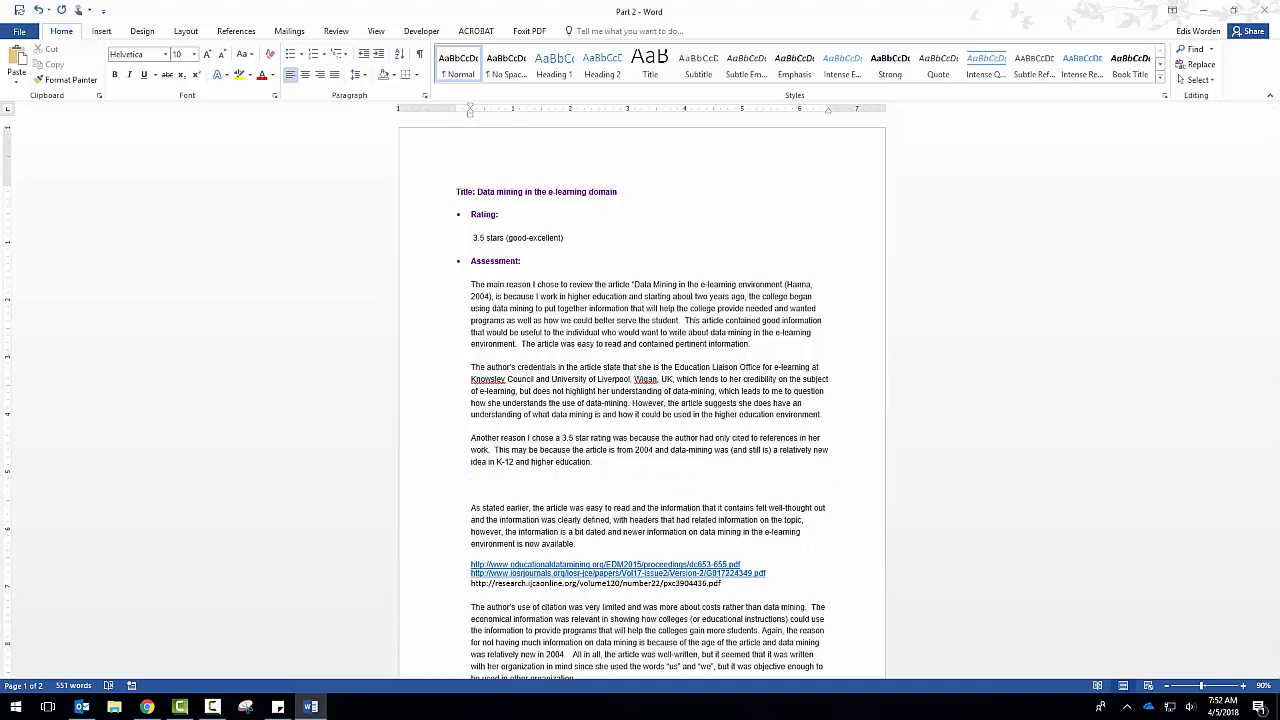
right_click(484, 486)
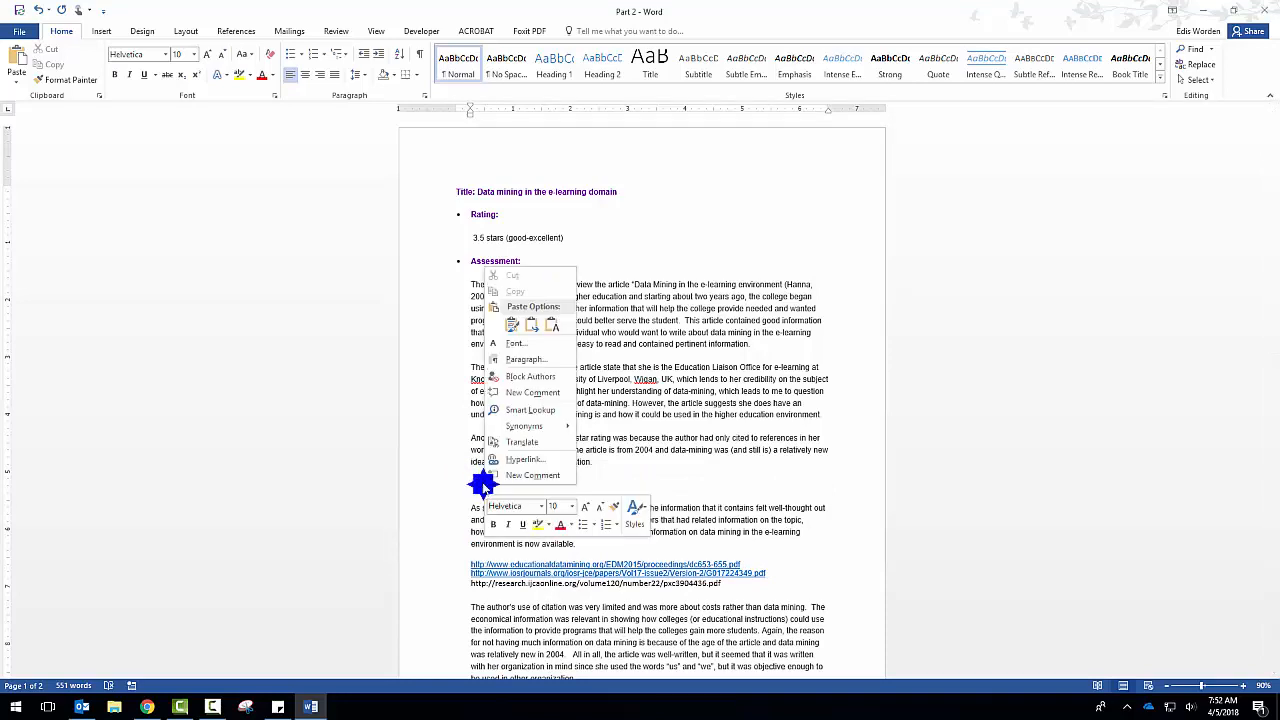
click(512, 324)
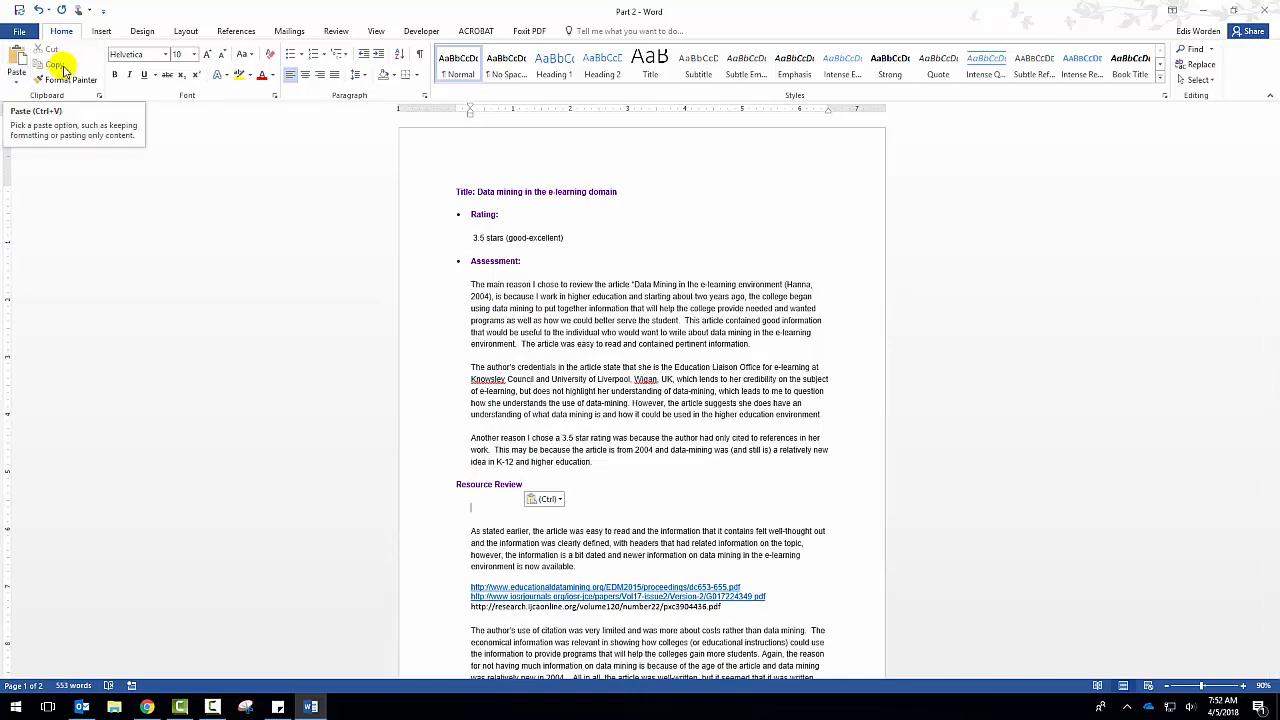
Copy the moved "Resource Review" heading and paste it above the Title line with source formatting, deleting the extra blank line.
drag(522, 487, 428, 486)
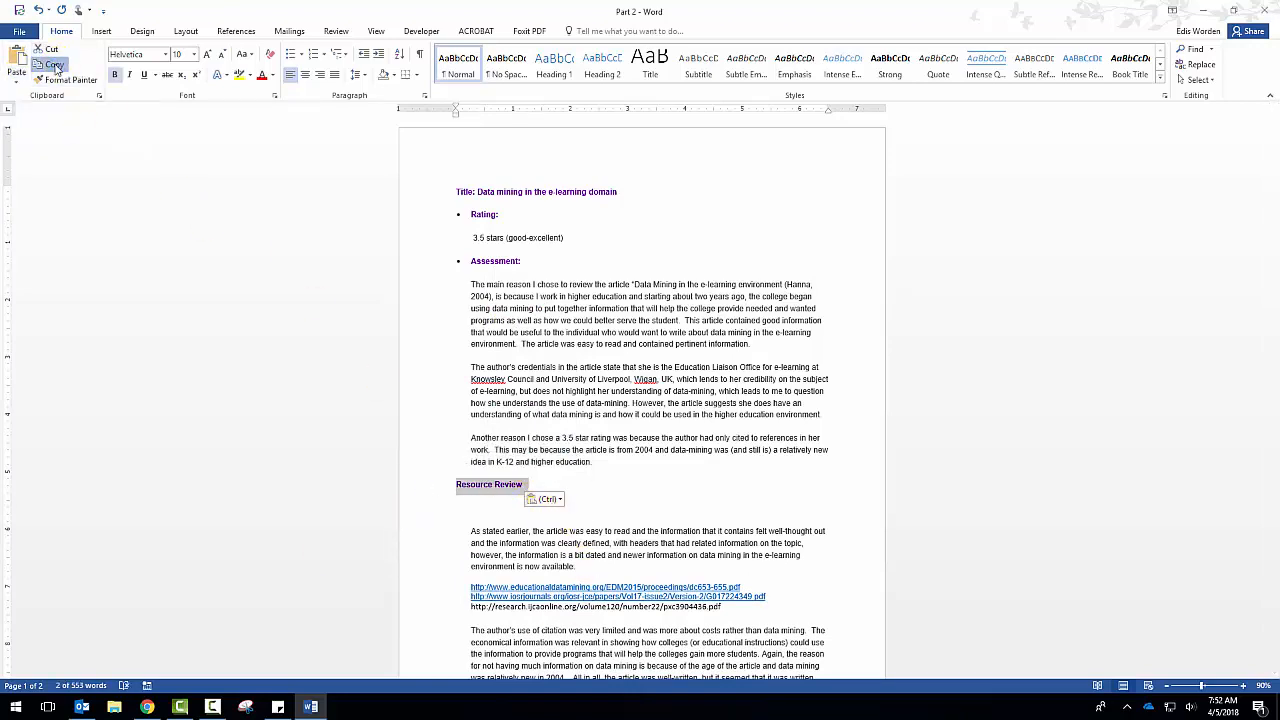
click(54, 65)
click(477, 162)
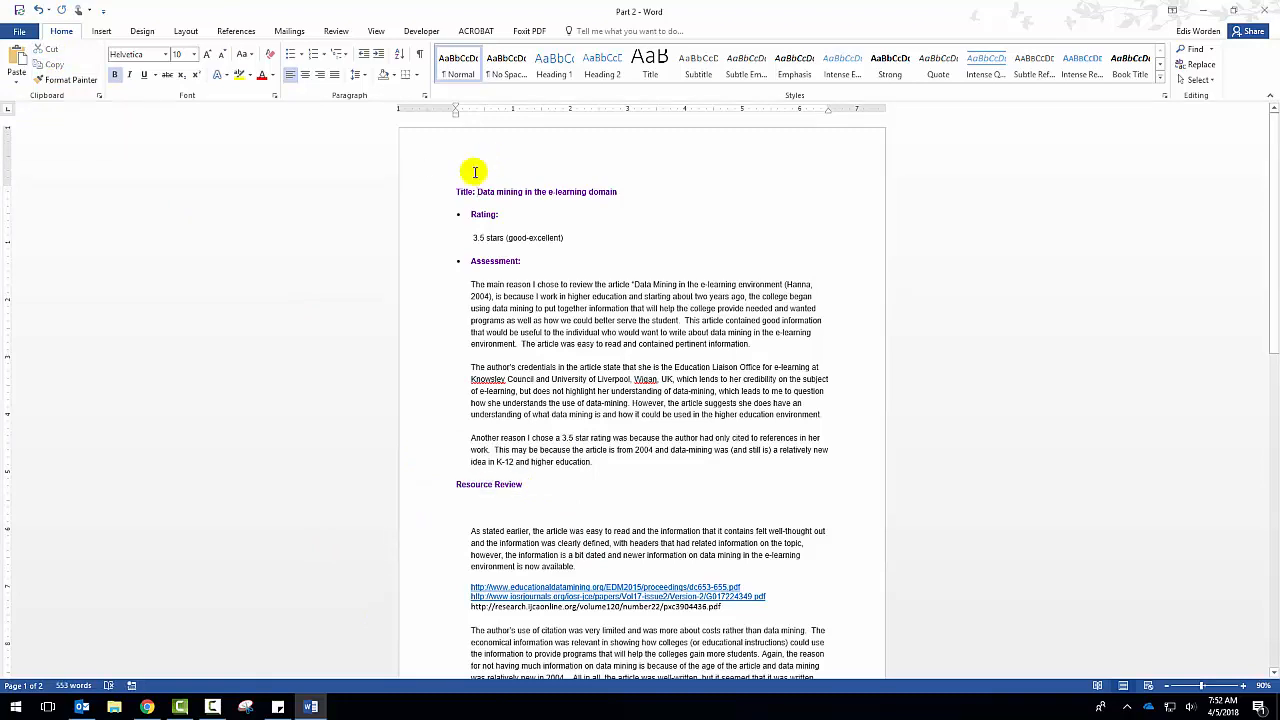
click(455, 188)
key(Return)
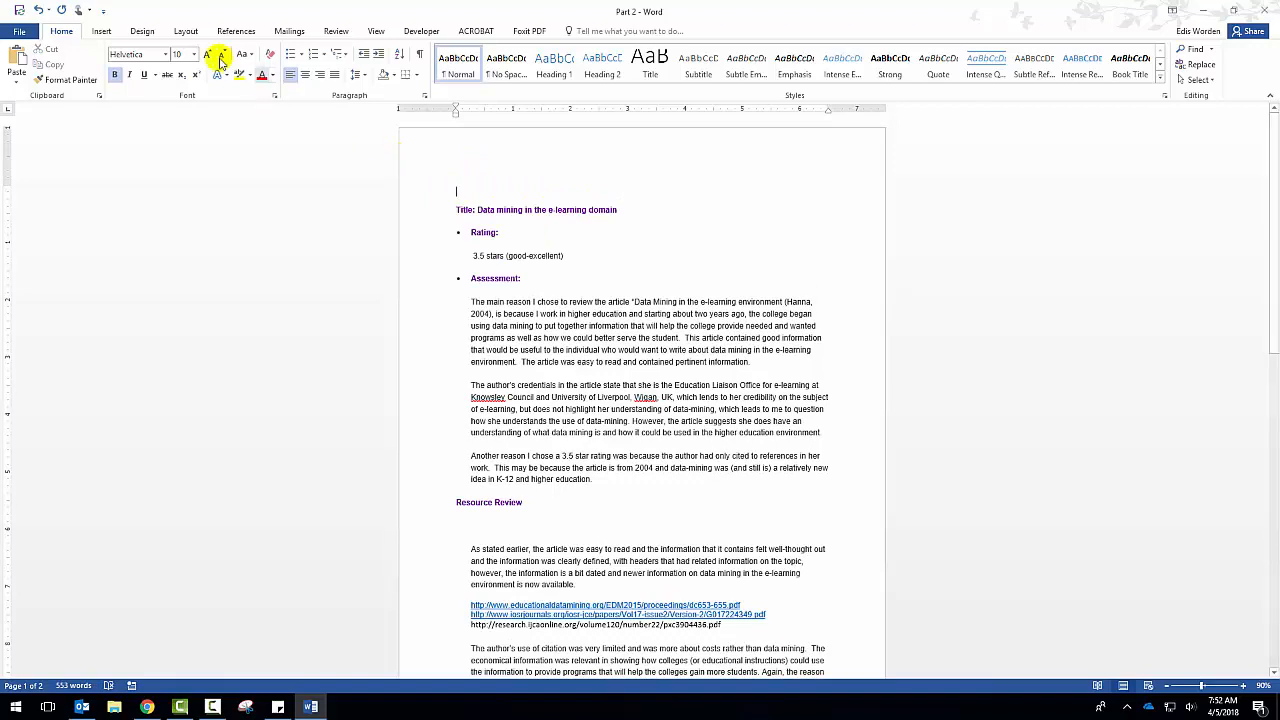
click(17, 71)
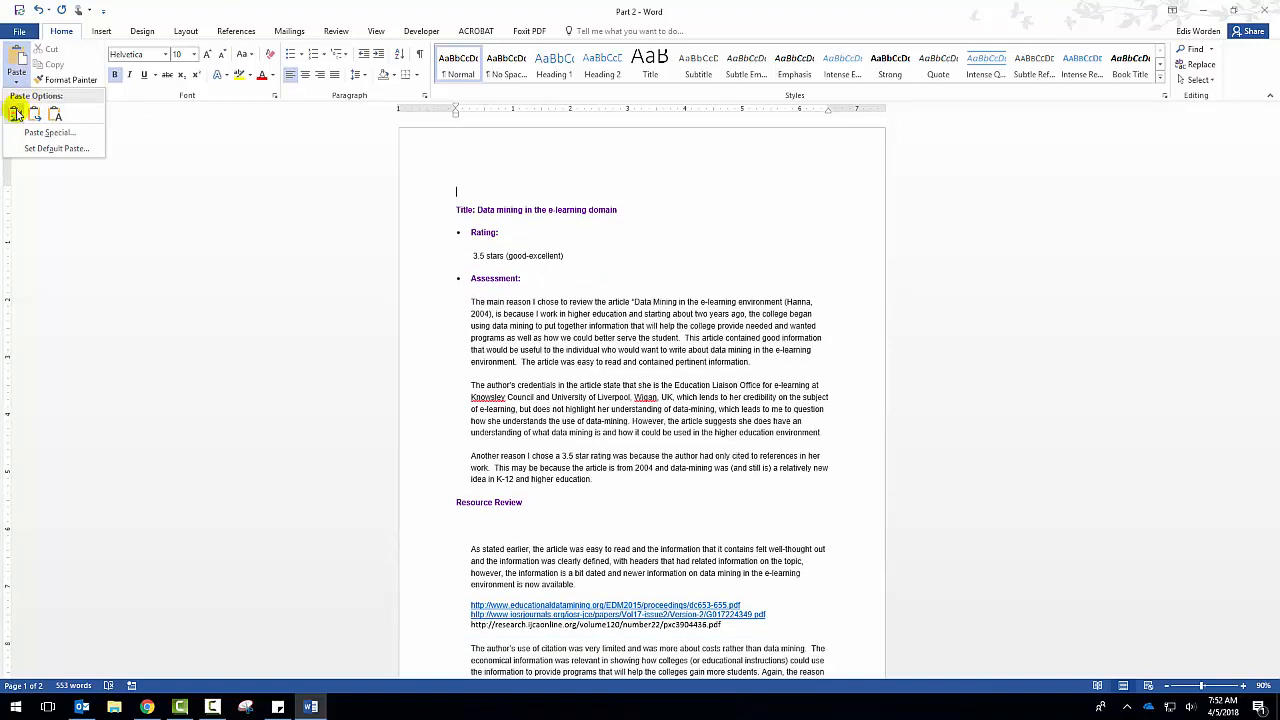
click(15, 114)
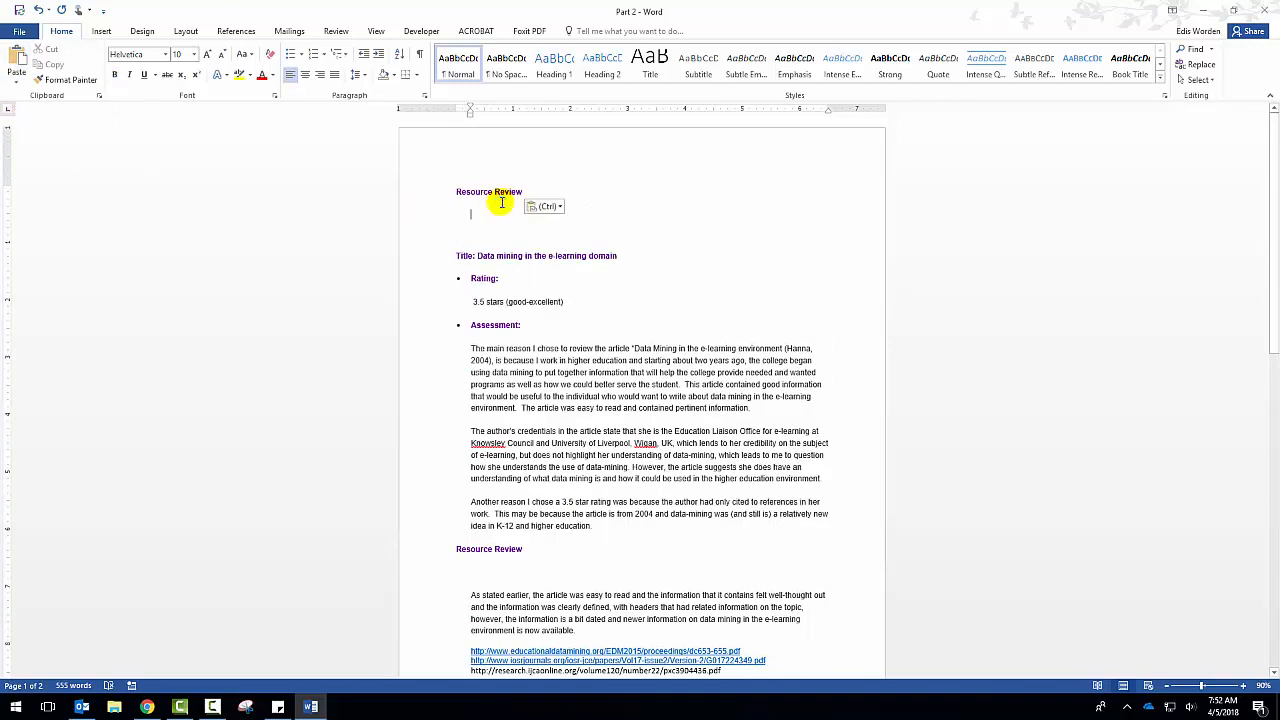
key(Delete)
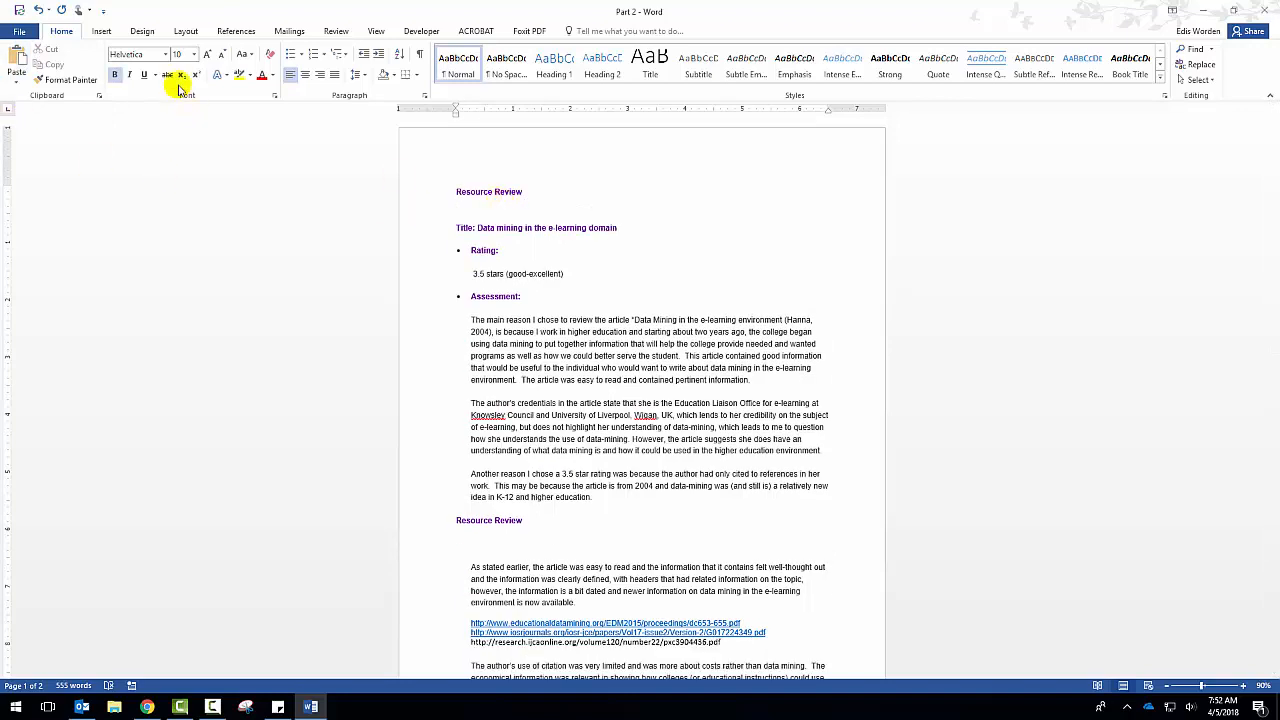
Set the "Resource Review" heading above the Title line to the Century font at 16 pt.
shift+click(531, 191)
click(165, 54)
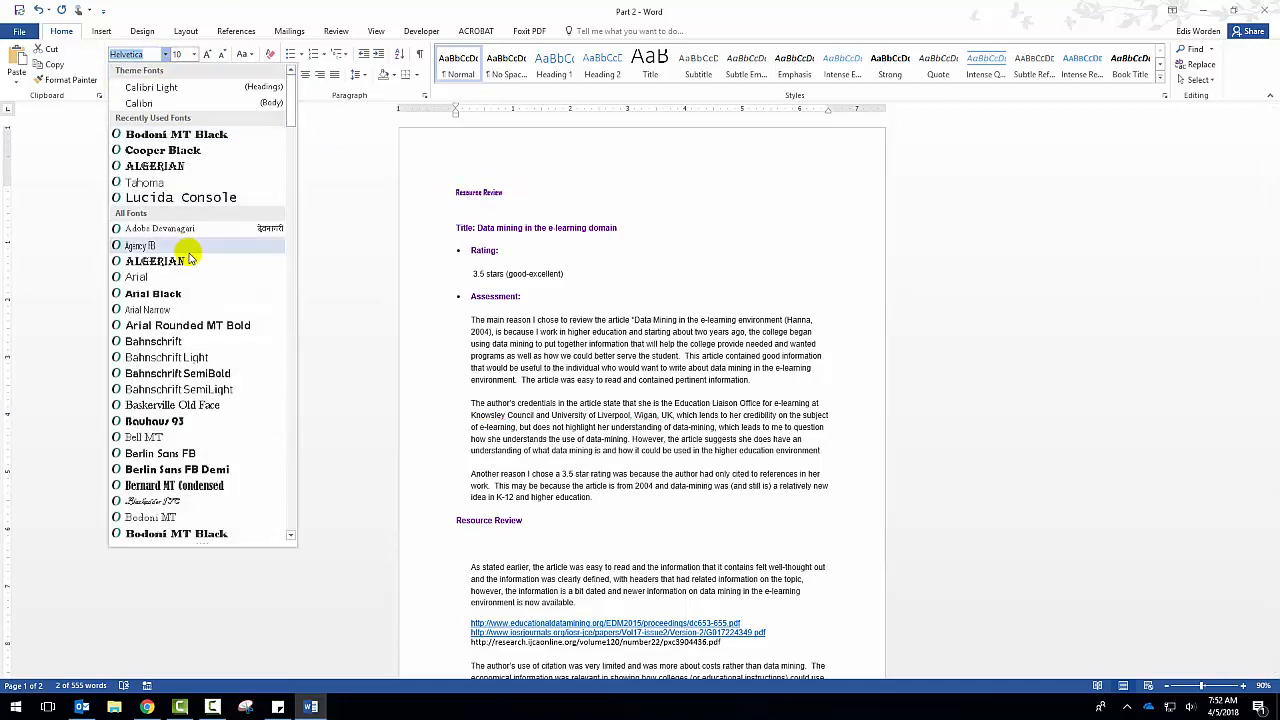
scroll(183, 300, down, 12)
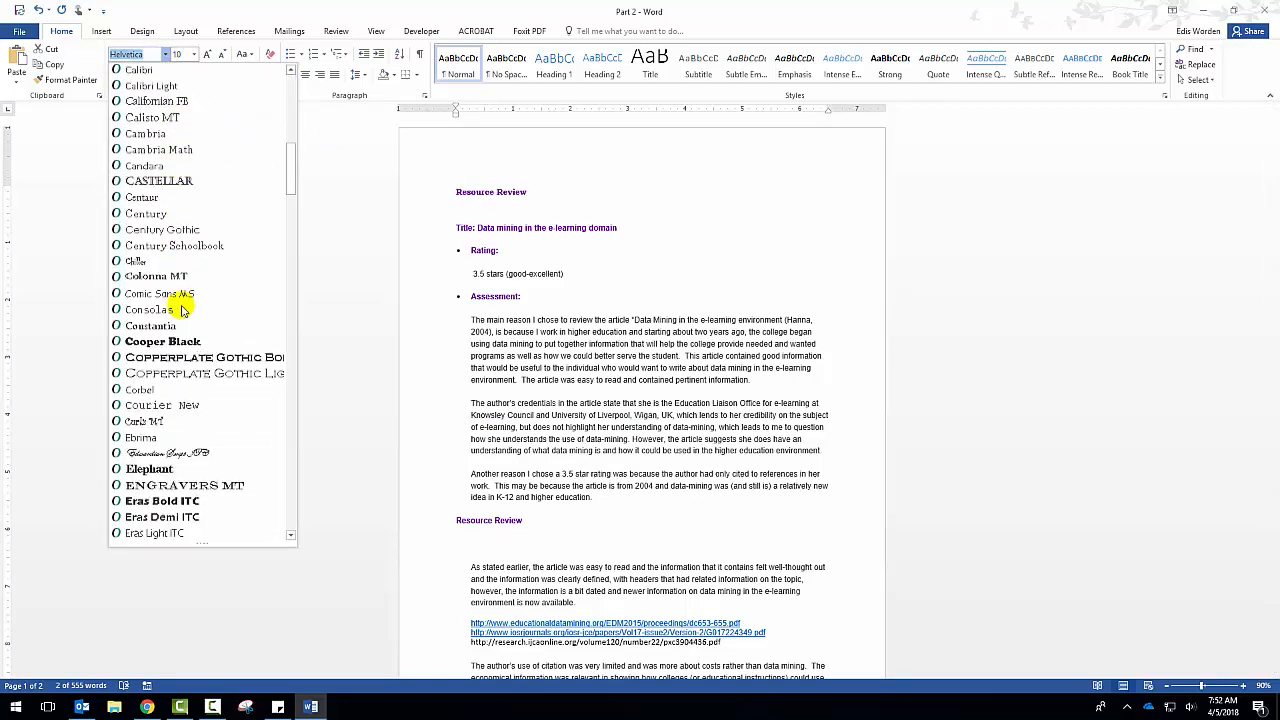
click(163, 213)
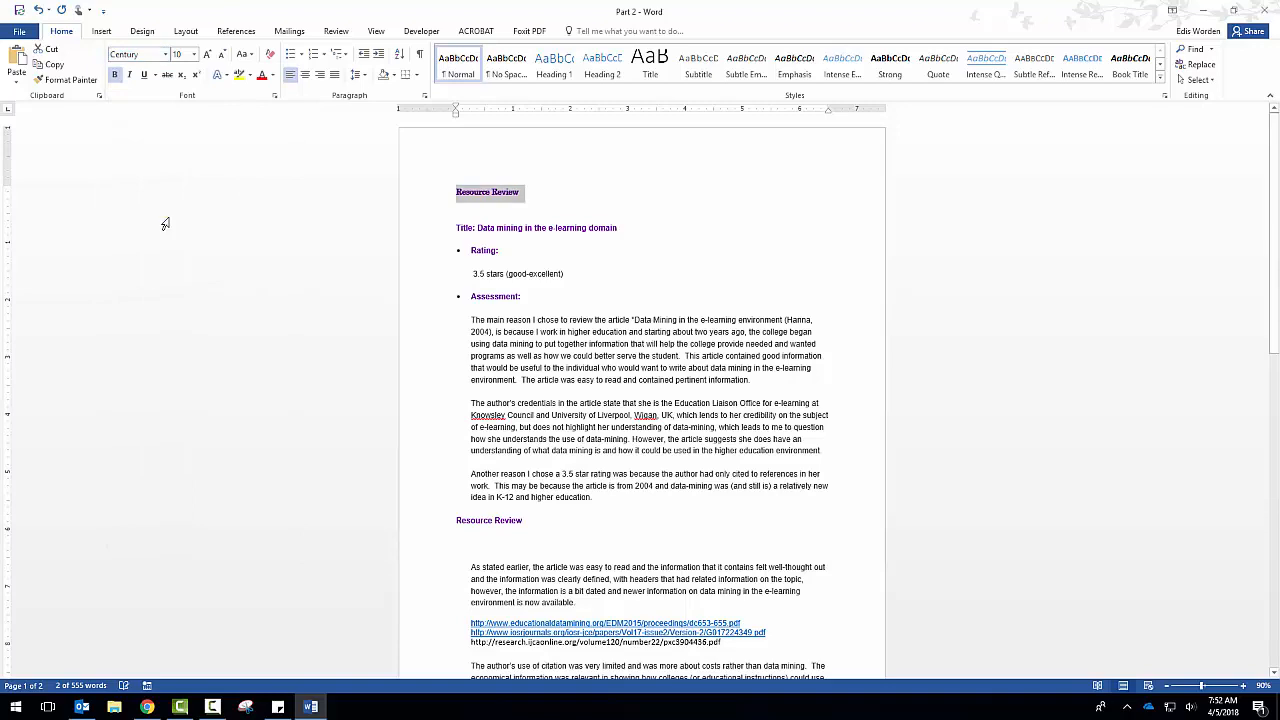
click(207, 54)
click(195, 54)
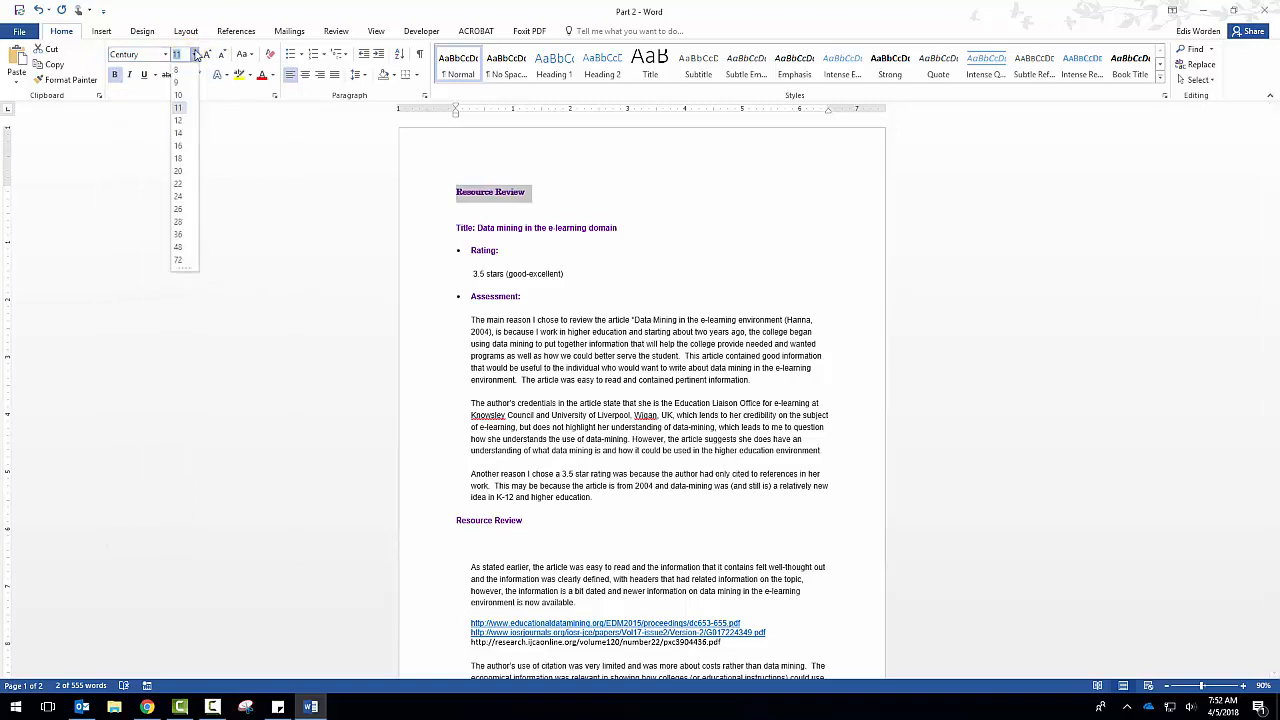
click(178, 146)
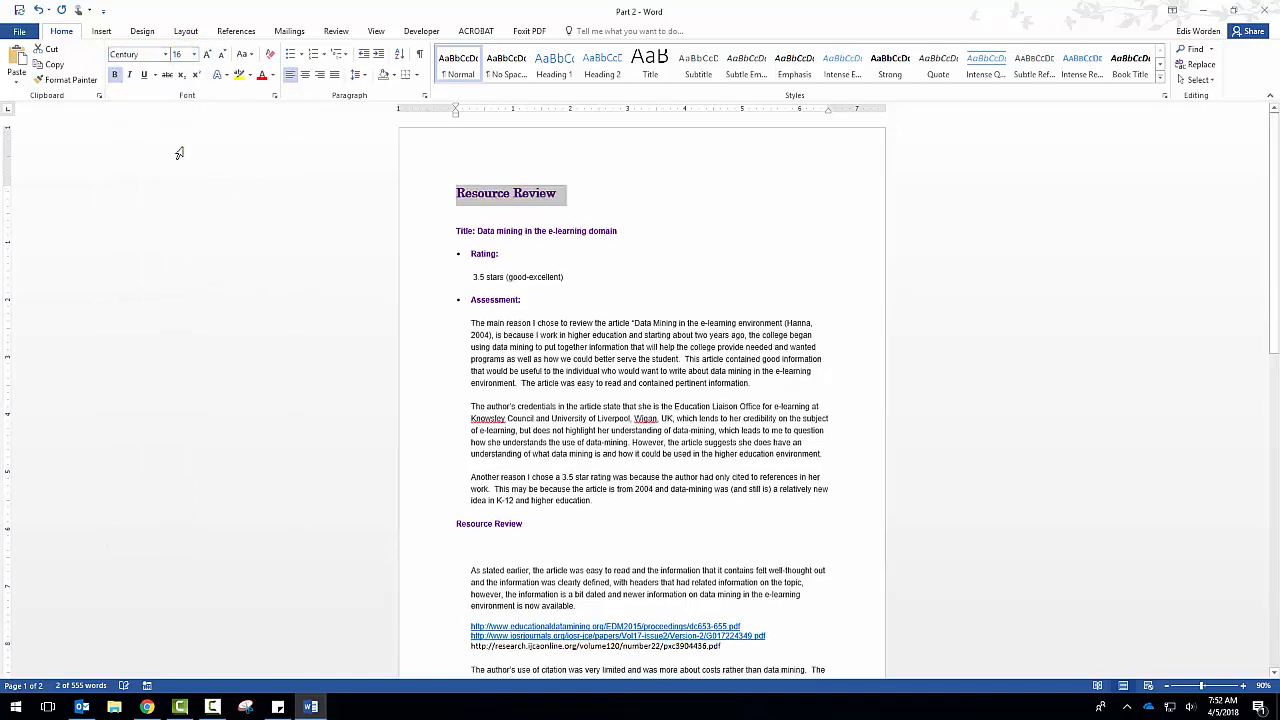
Italicize and underline the heading above the Title line, and try subscript and superscript on it before removing them.
click(116, 76)
click(117, 76)
click(129, 75)
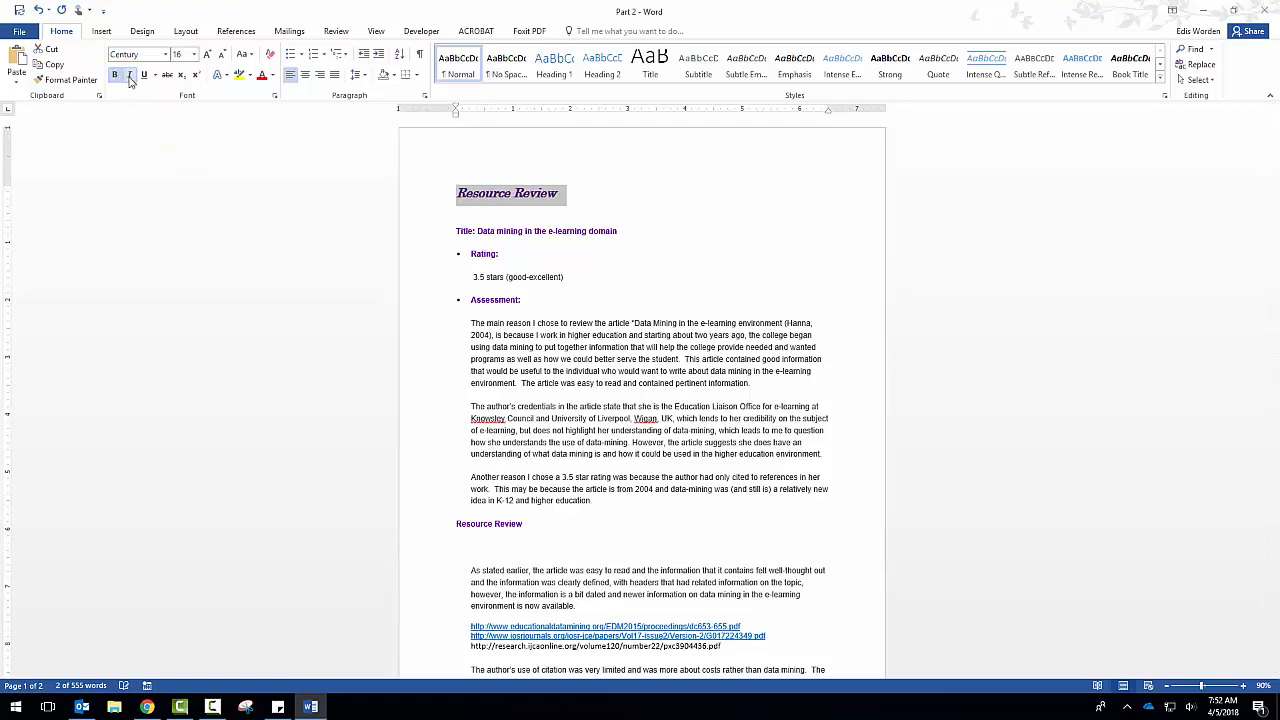
click(168, 76)
click(181, 76)
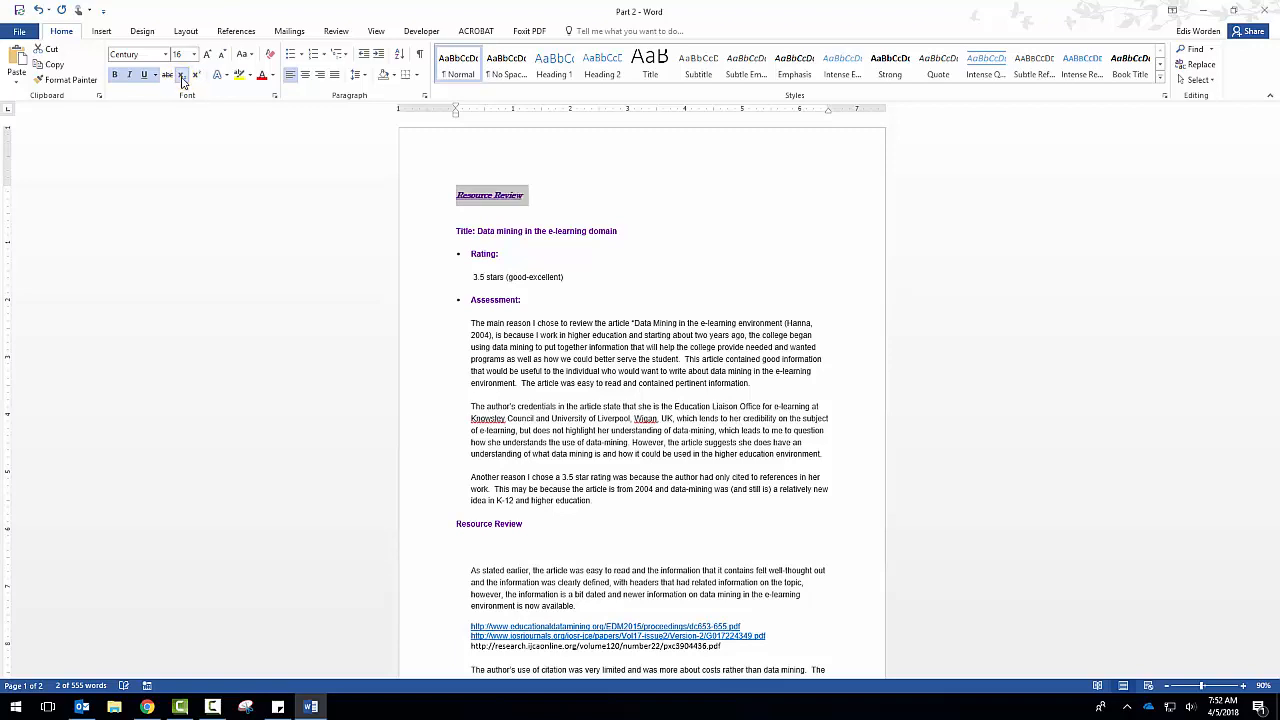
click(196, 76)
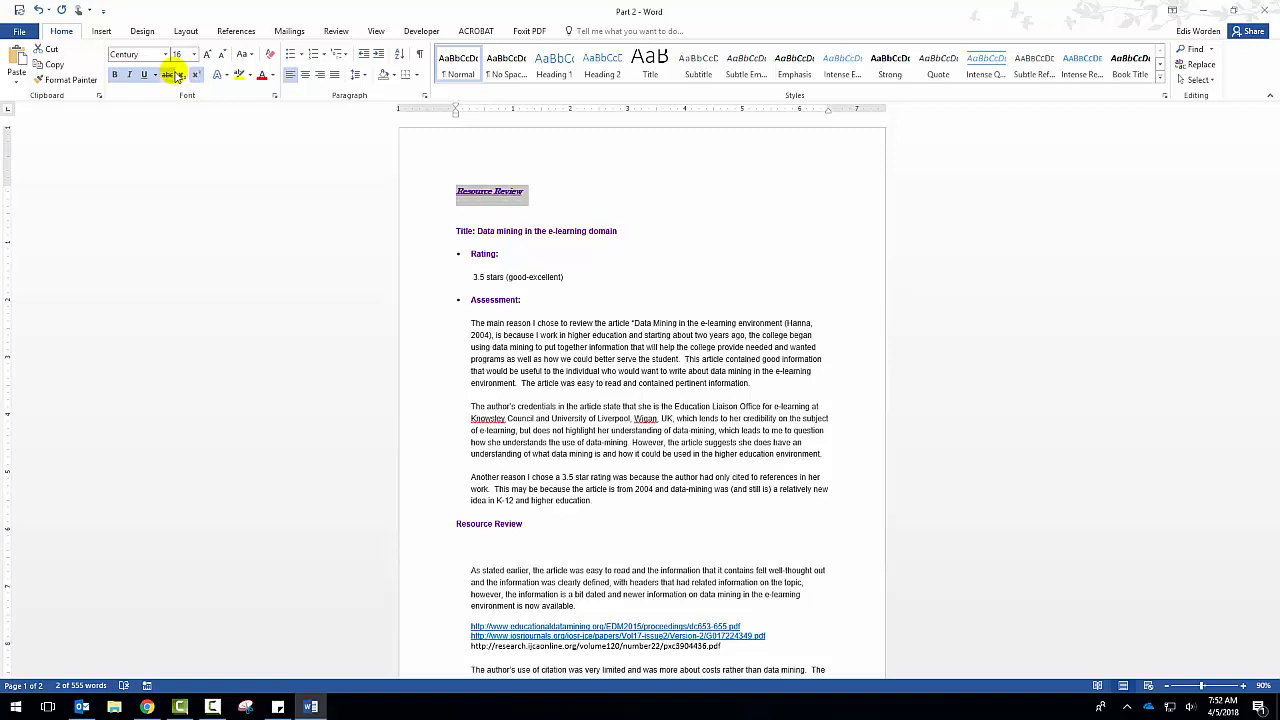
click(196, 76)
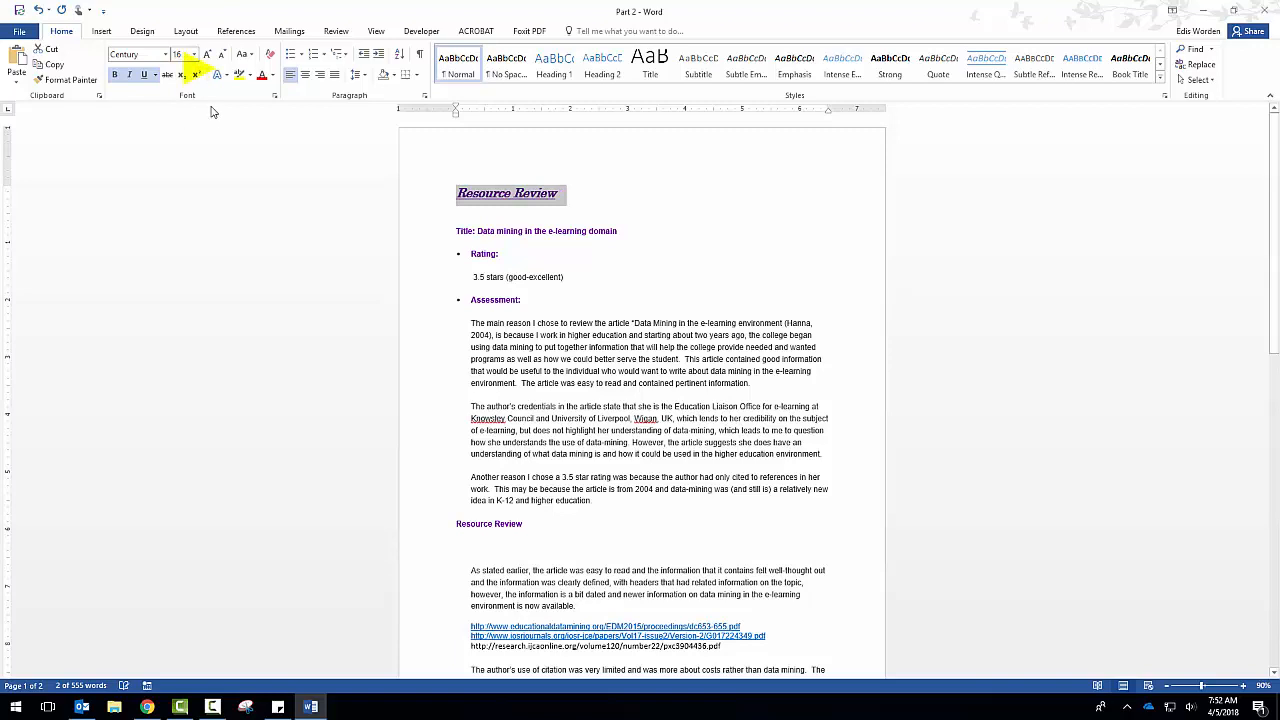
Grow the font of the heading above the Title line to 20 pt, and shrink it to 14 pt.
click(208, 55)
click(208, 55)
click(208, 55)
click(221, 55)
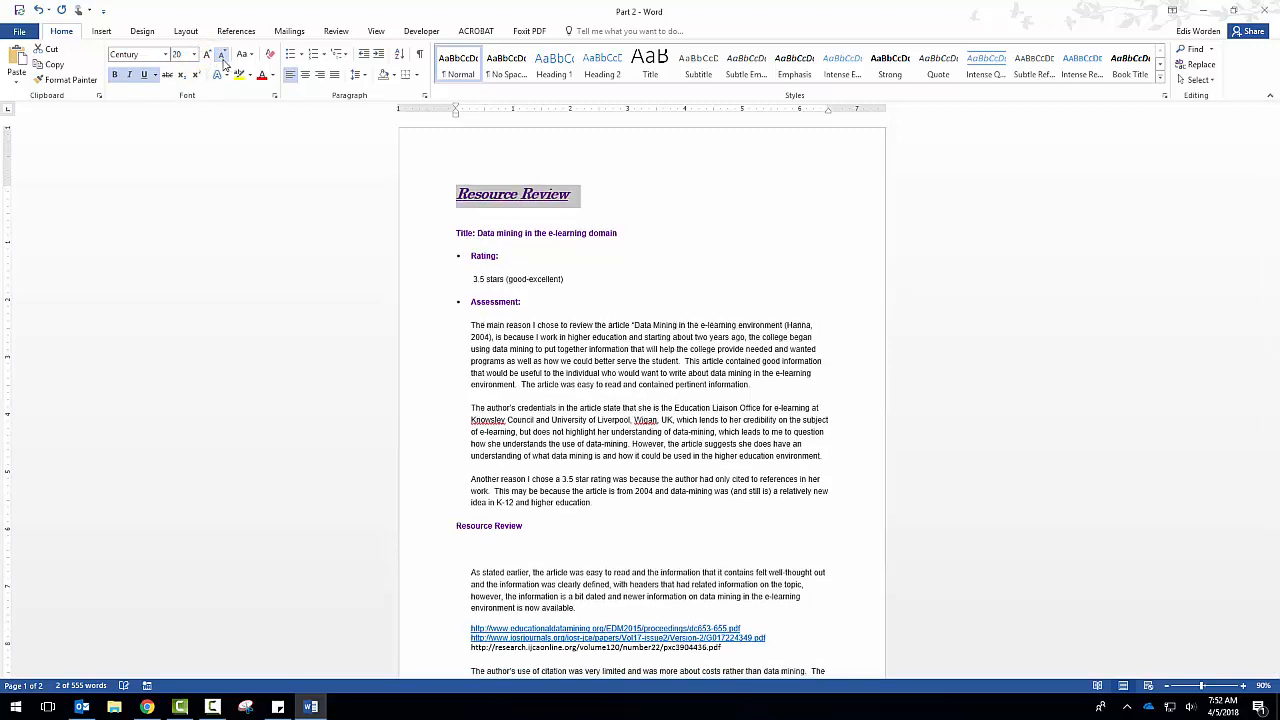
click(221, 55)
click(221, 55)
click(221, 55)
Change the heading above the Title line to uppercase and highlight it in yellow.
click(250, 56)
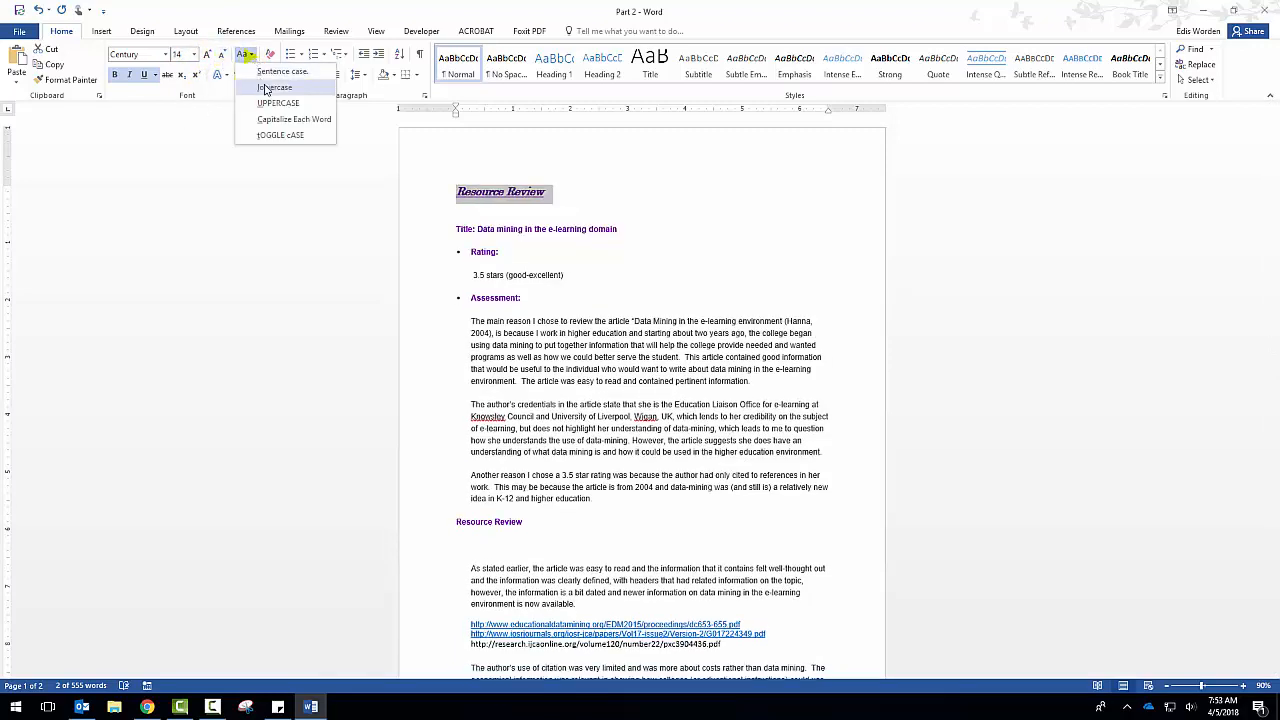
click(272, 103)
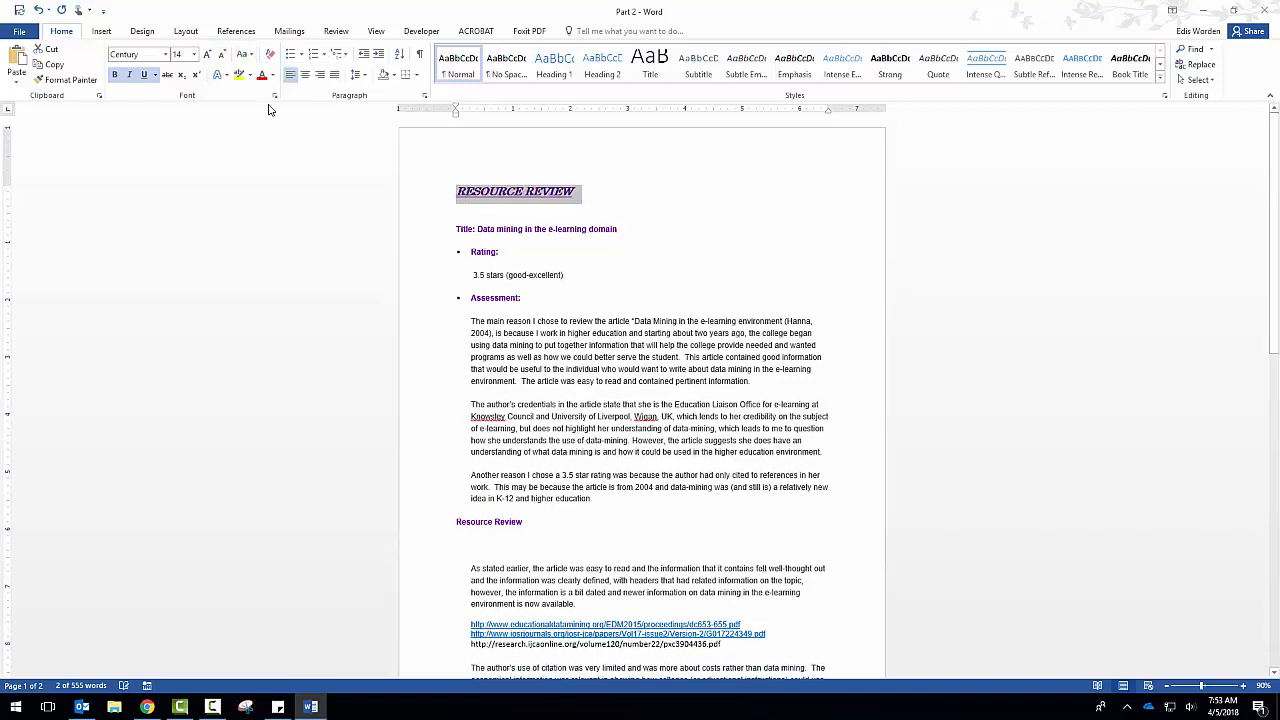
click(219, 77)
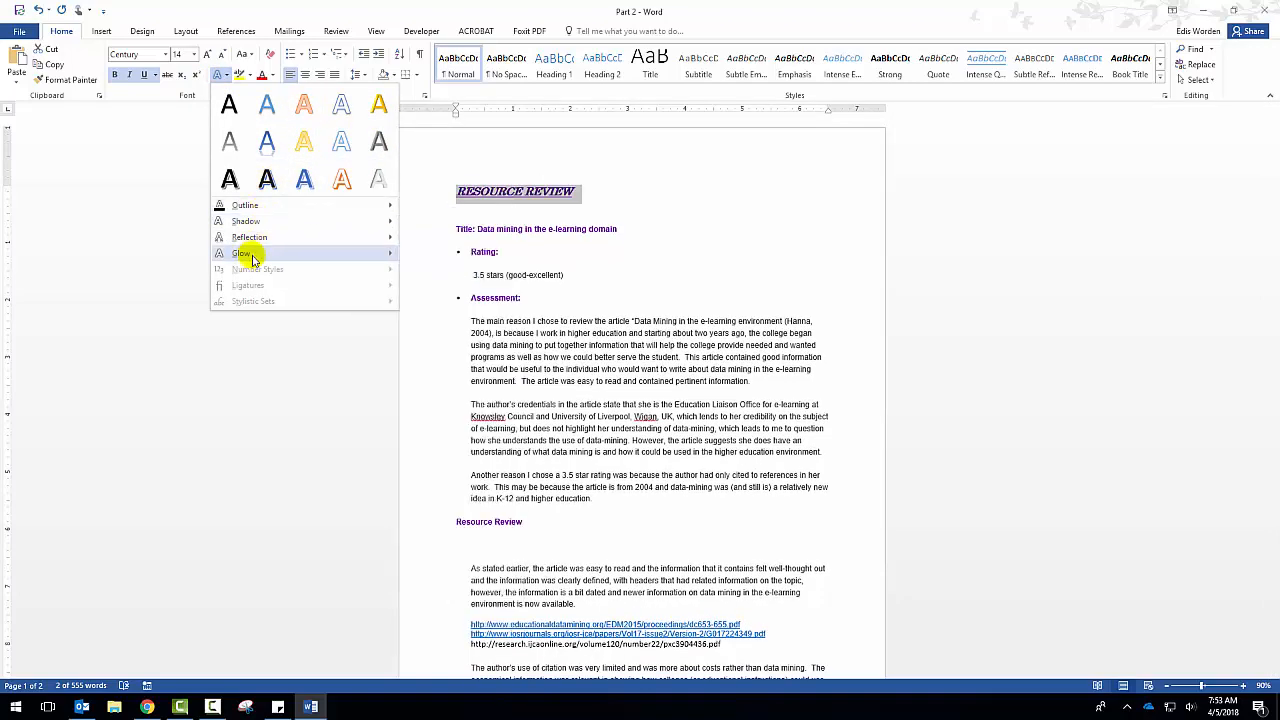
click(240, 76)
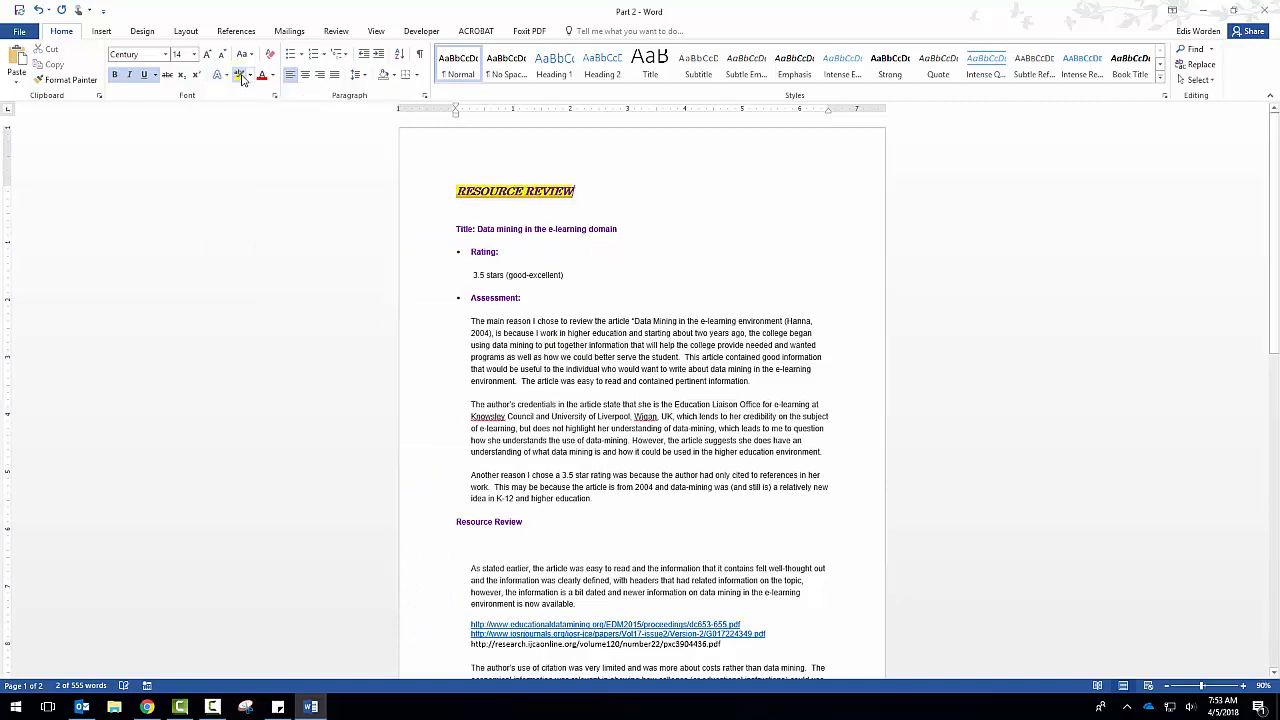
Set the font color of the "RESOURCE REVIEW" heading to the standard green.
click(272, 77)
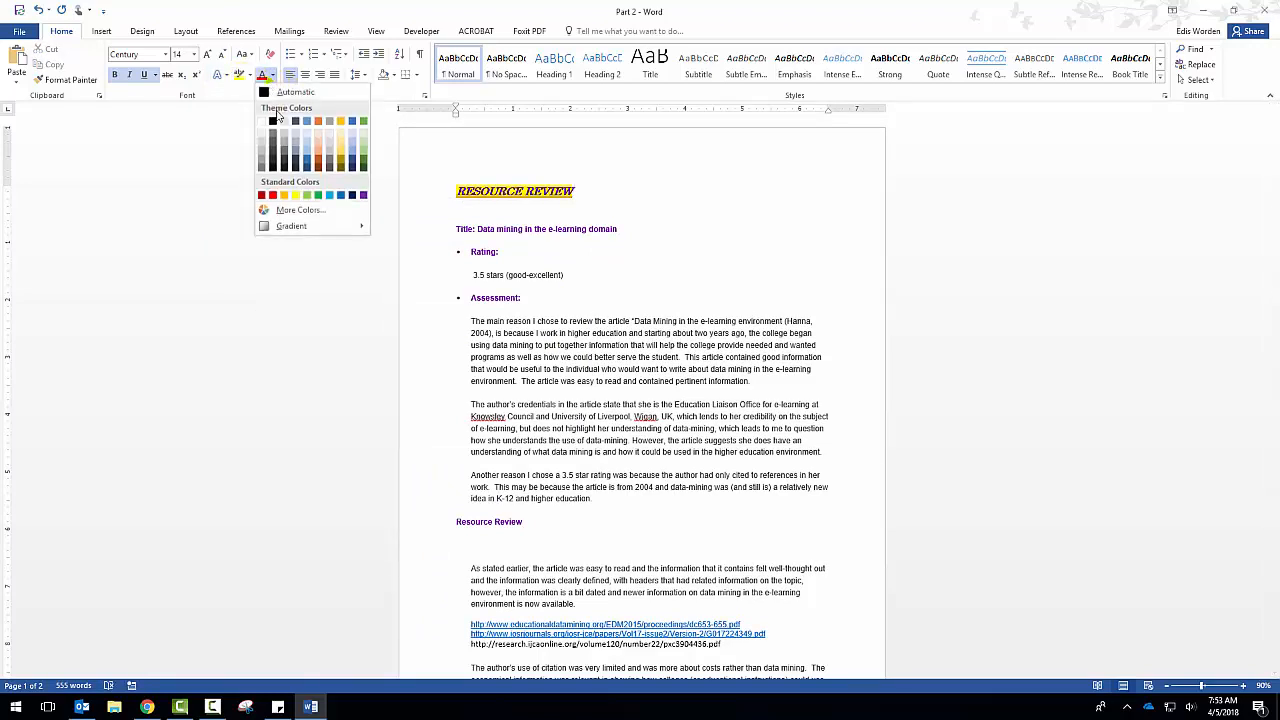
click(315, 203)
click(468, 191)
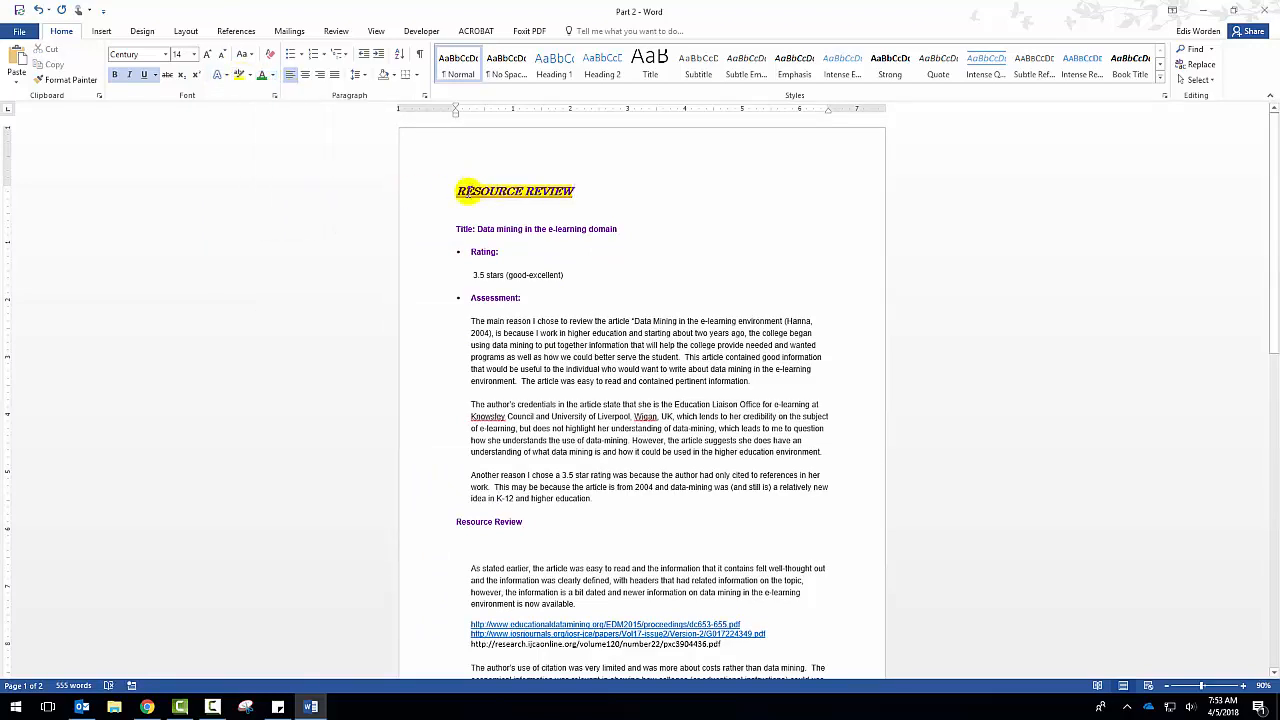
drag(462, 195, 576, 192)
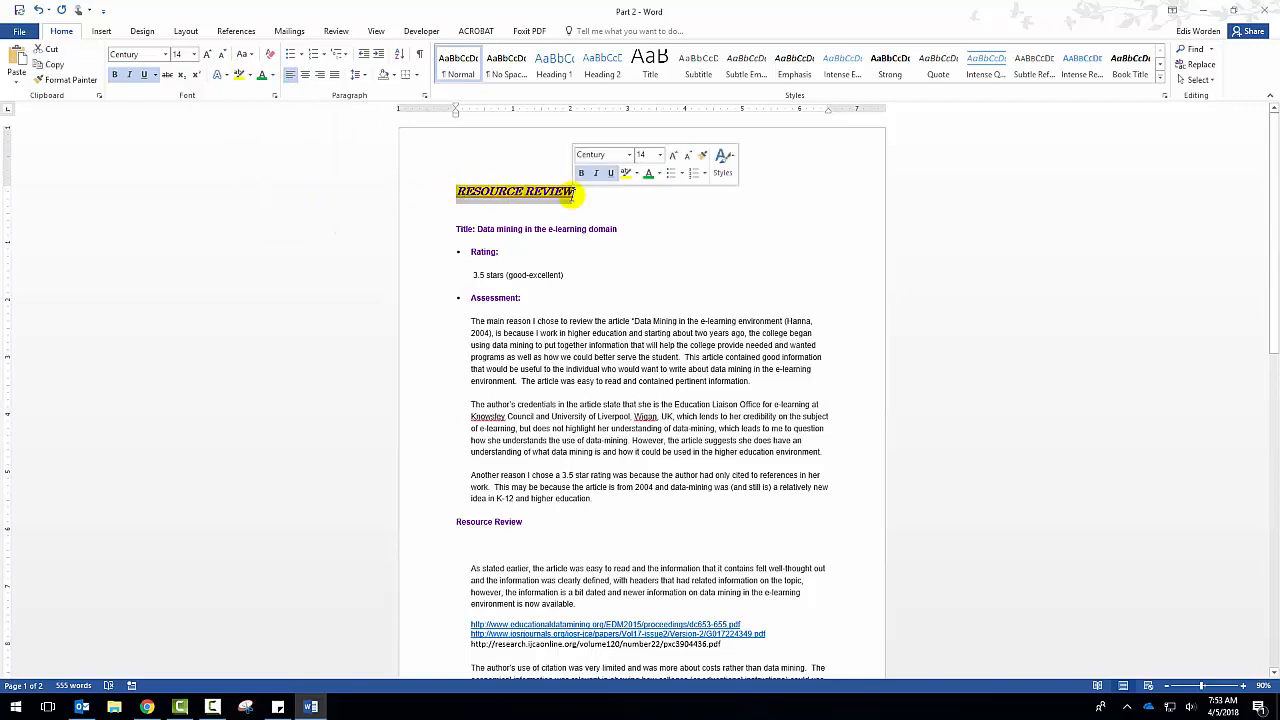
click(262, 80)
click(508, 190)
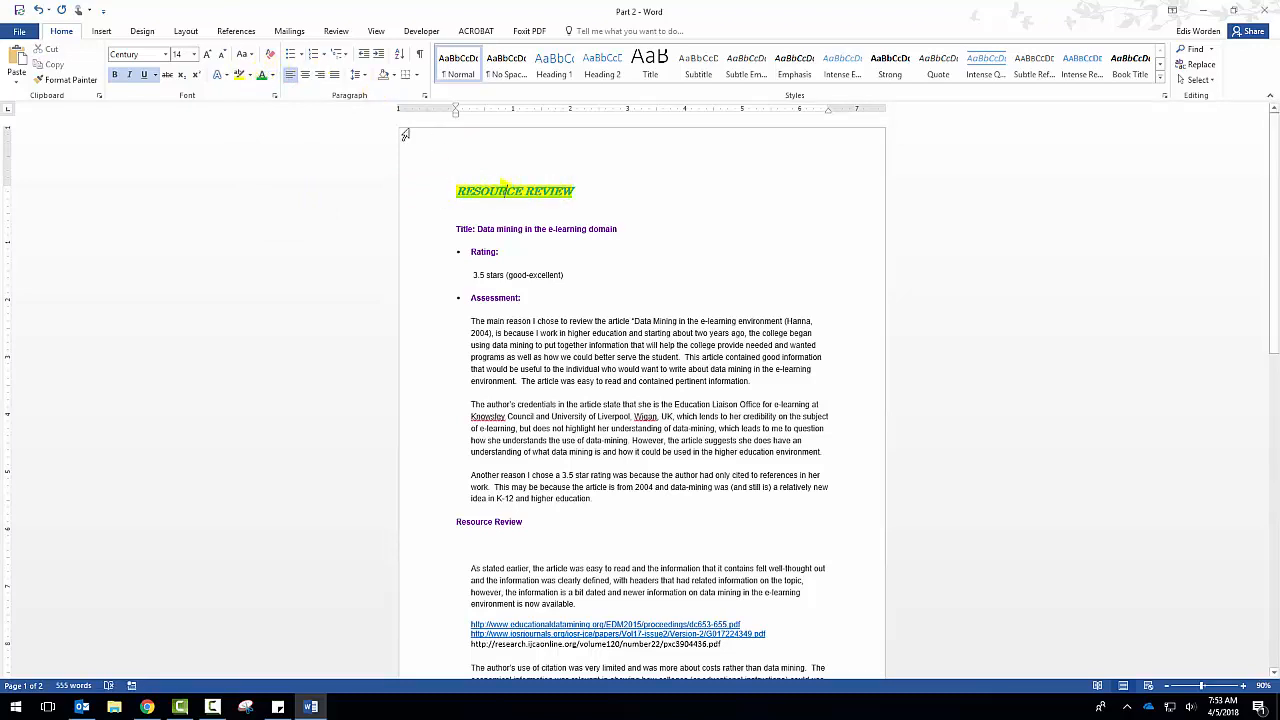
Clear the formatting of the "RESOURCE REVIEW" heading and set its highlight to No Color.
click(270, 55)
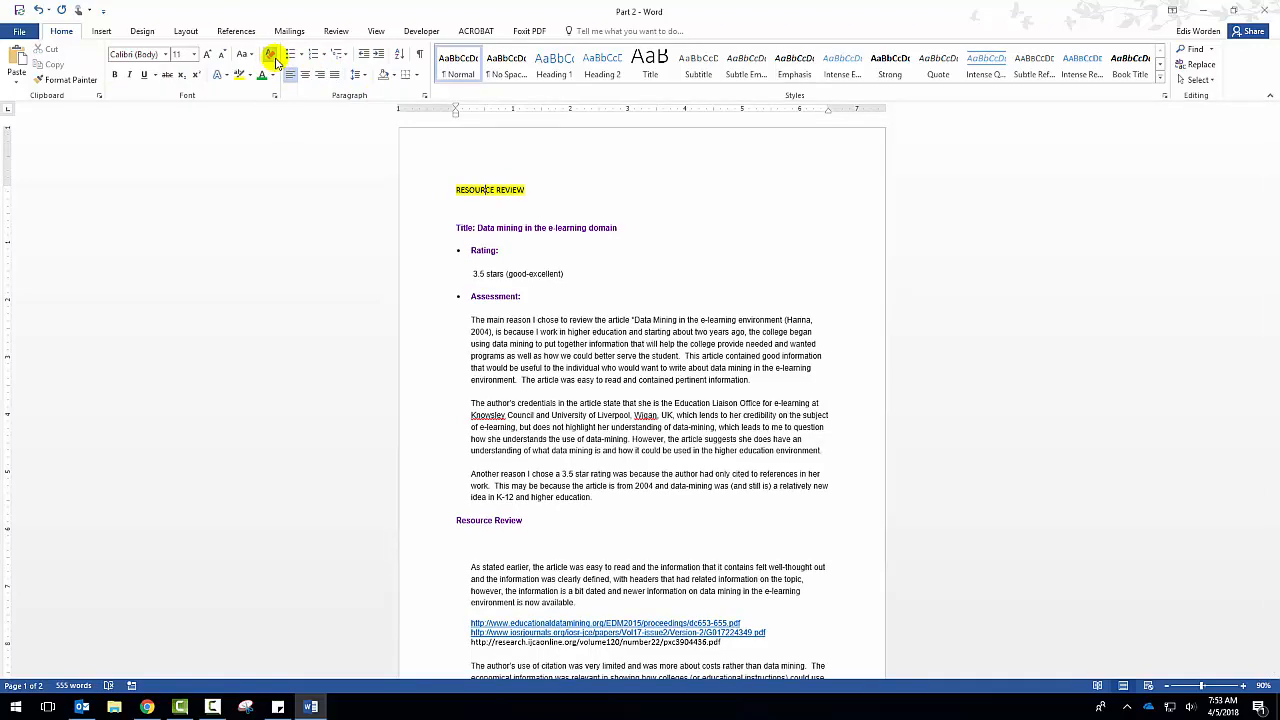
drag(457, 190, 522, 190)
click(250, 75)
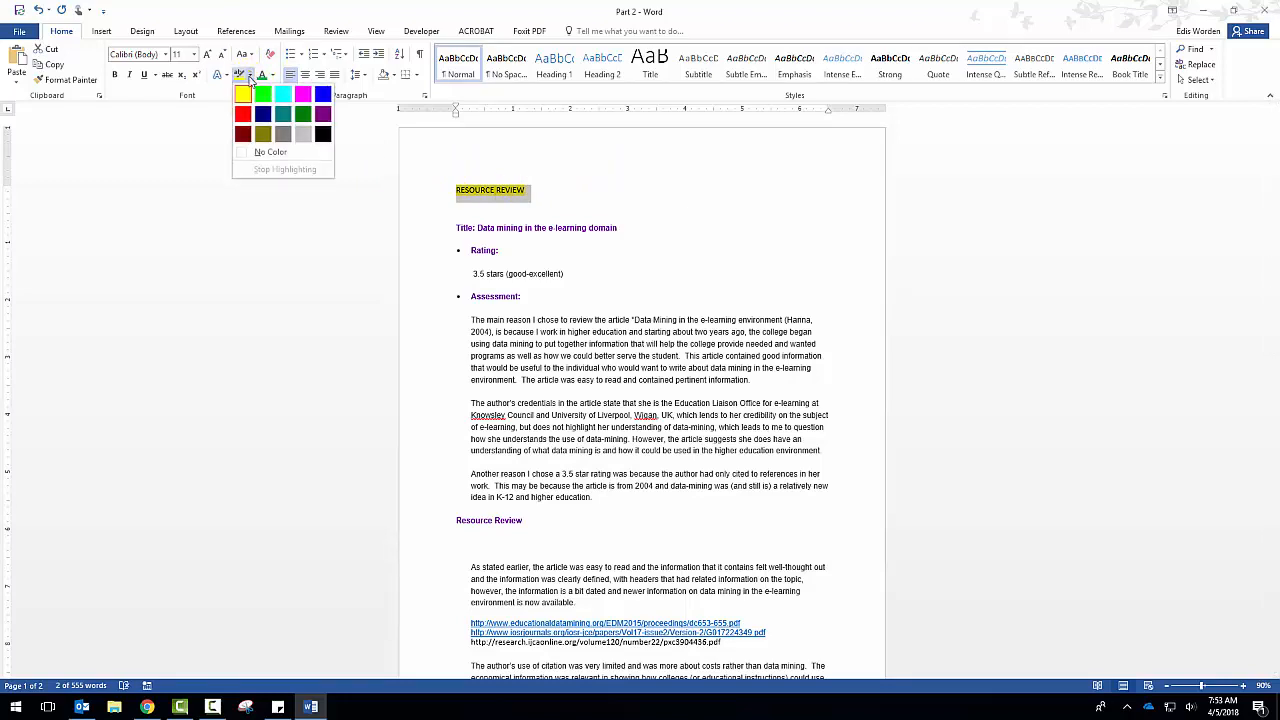
click(272, 155)
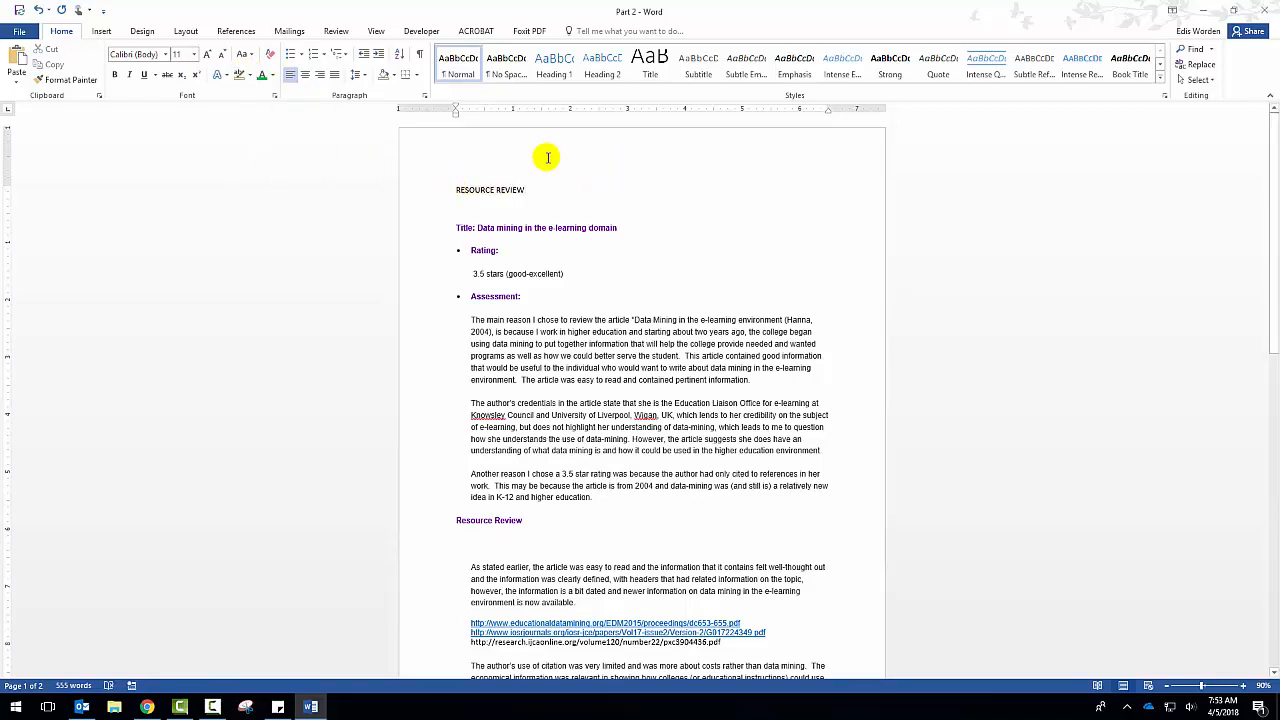
click(249, 76)
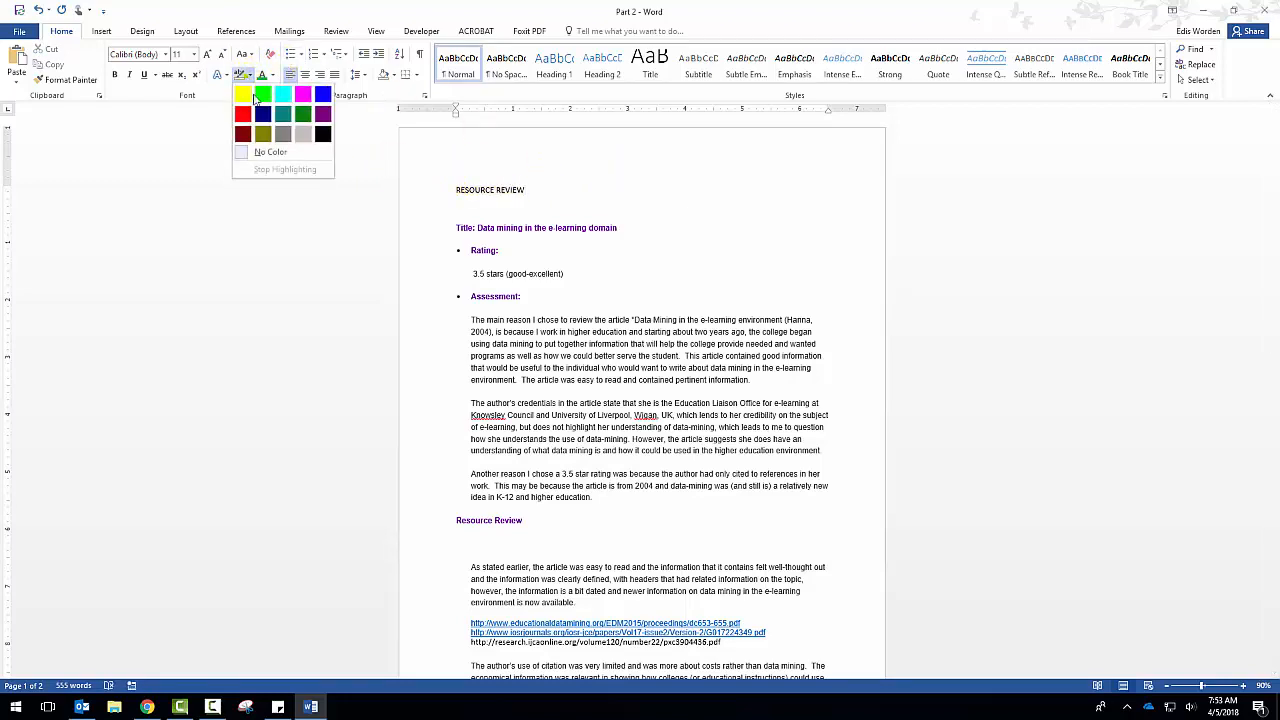
click(542, 163)
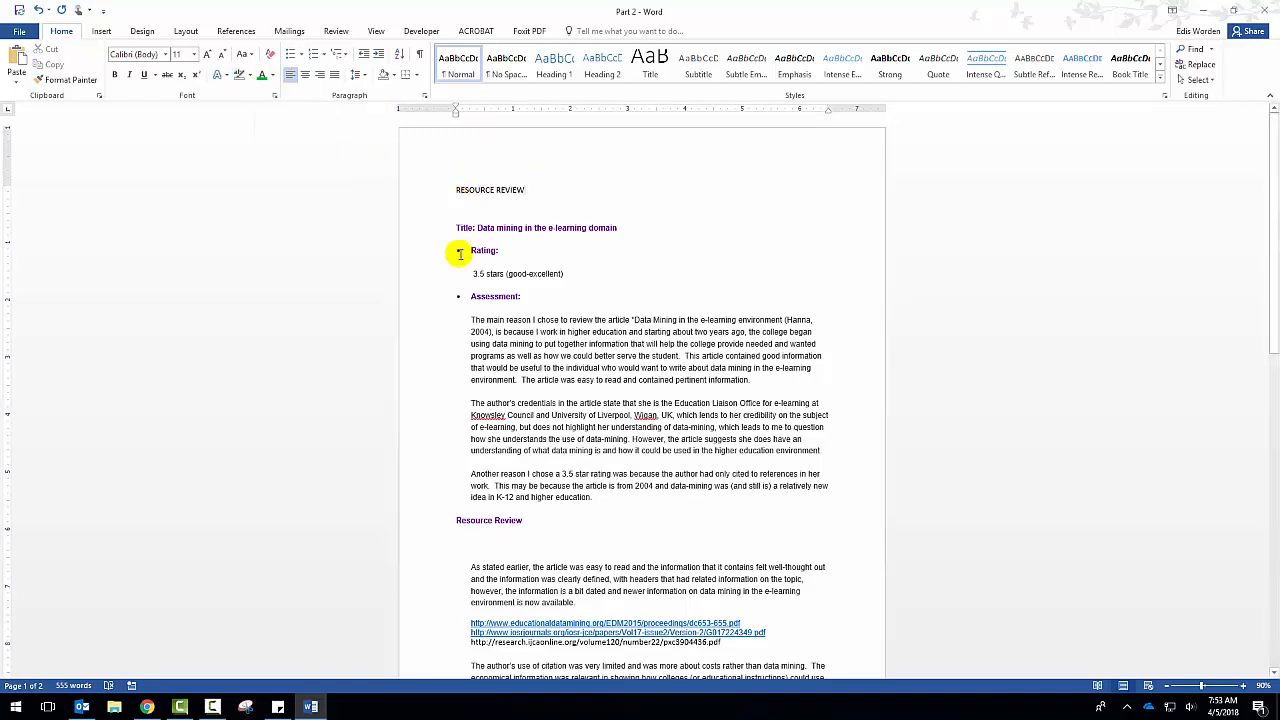
Format the lines from Rating to Assessment as one bulleted list and give it the multicolored symbol bullet.
scroll(462, 250, down, 2)
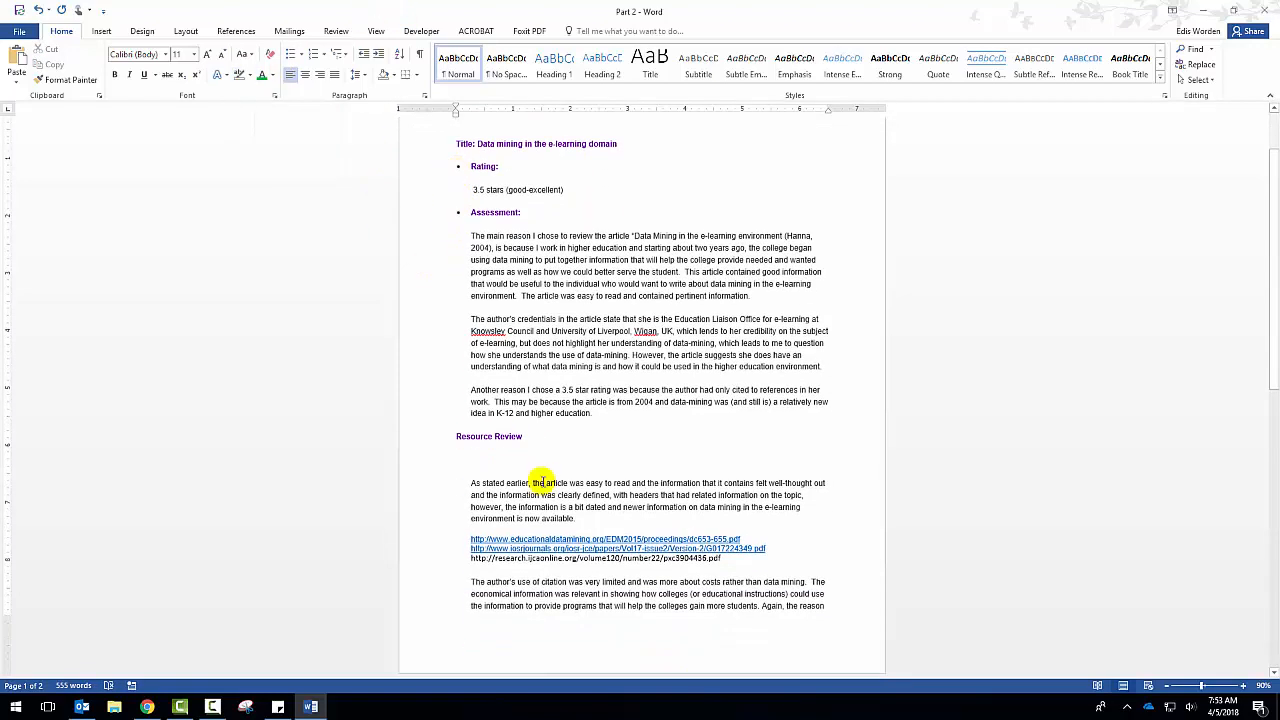
drag(449, 167, 524, 220)
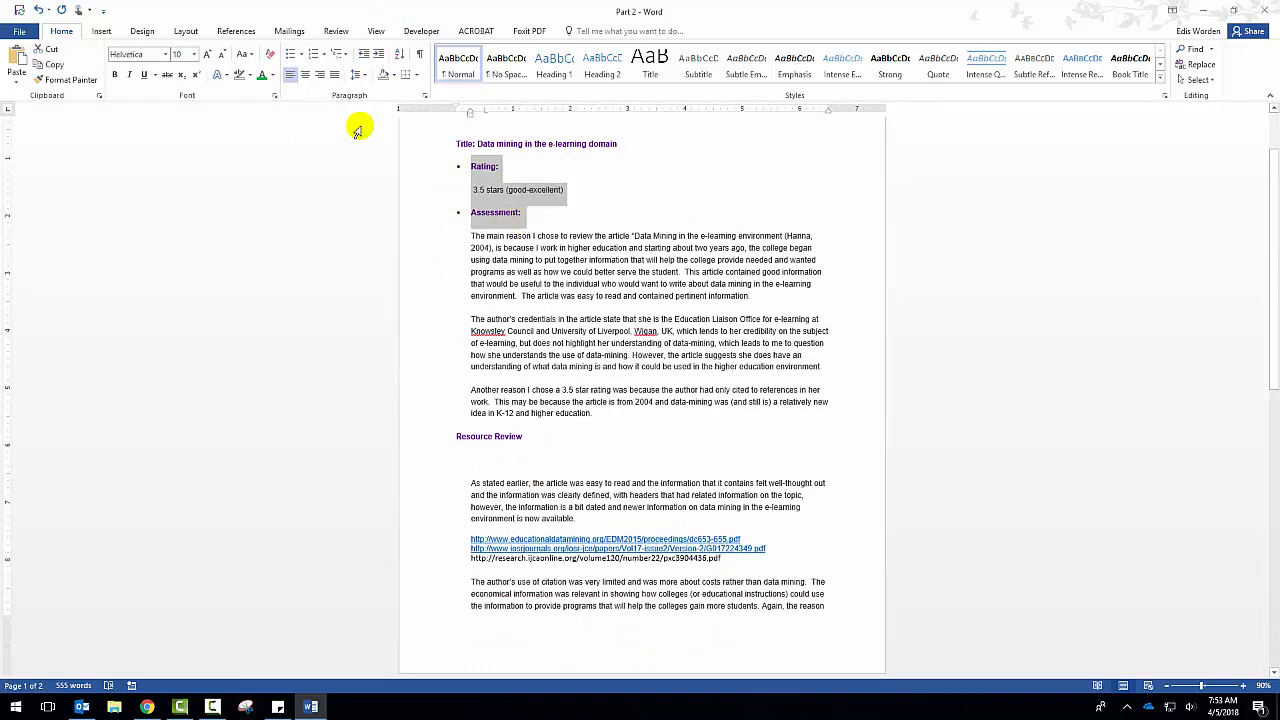
click(289, 55)
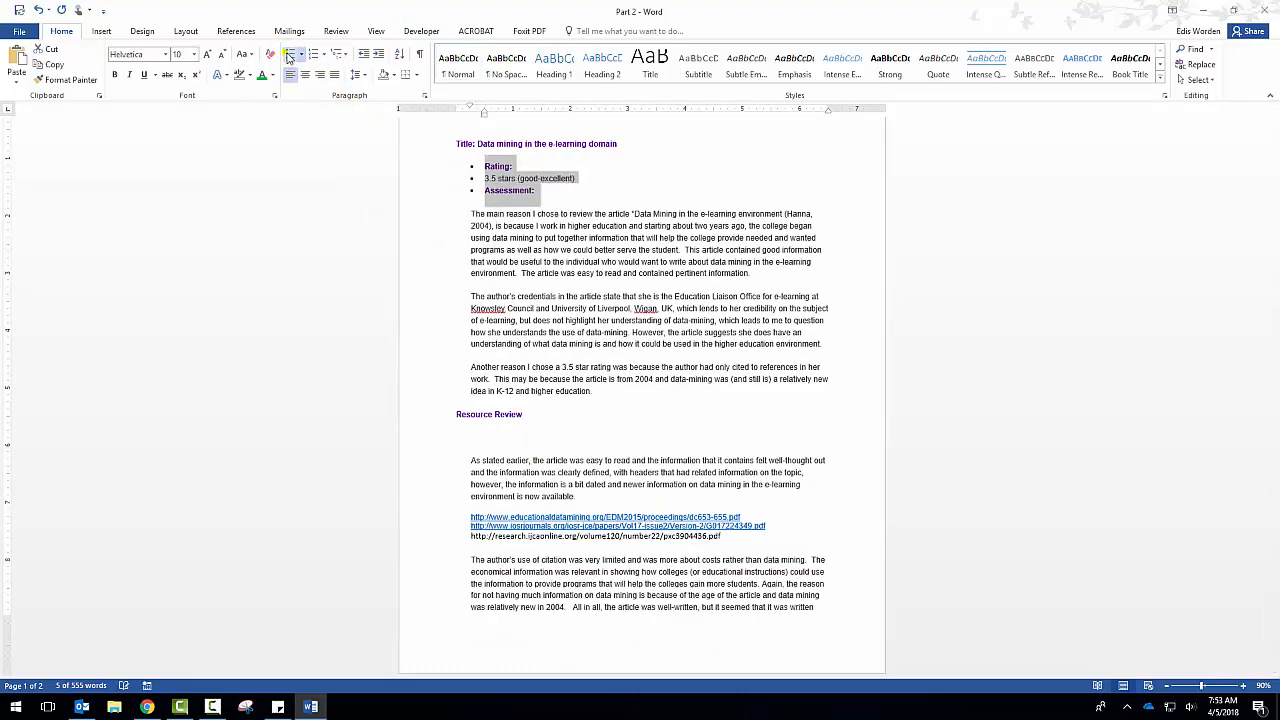
click(301, 55)
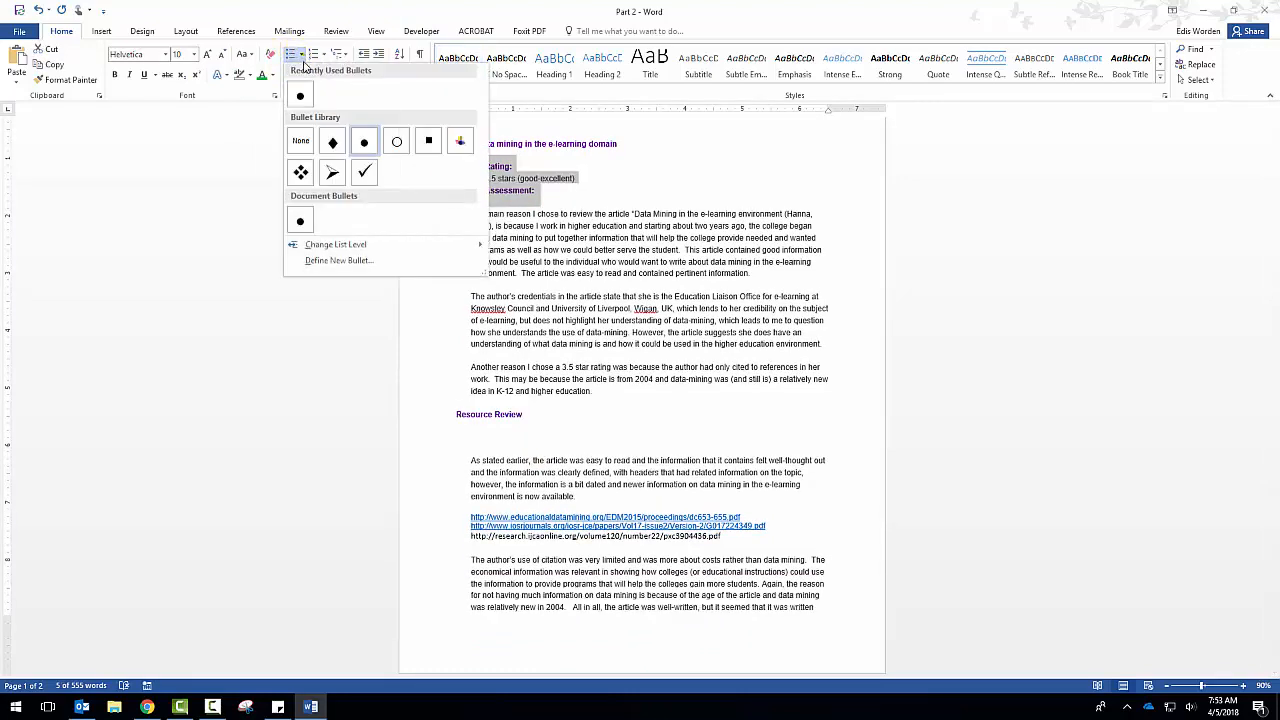
click(457, 146)
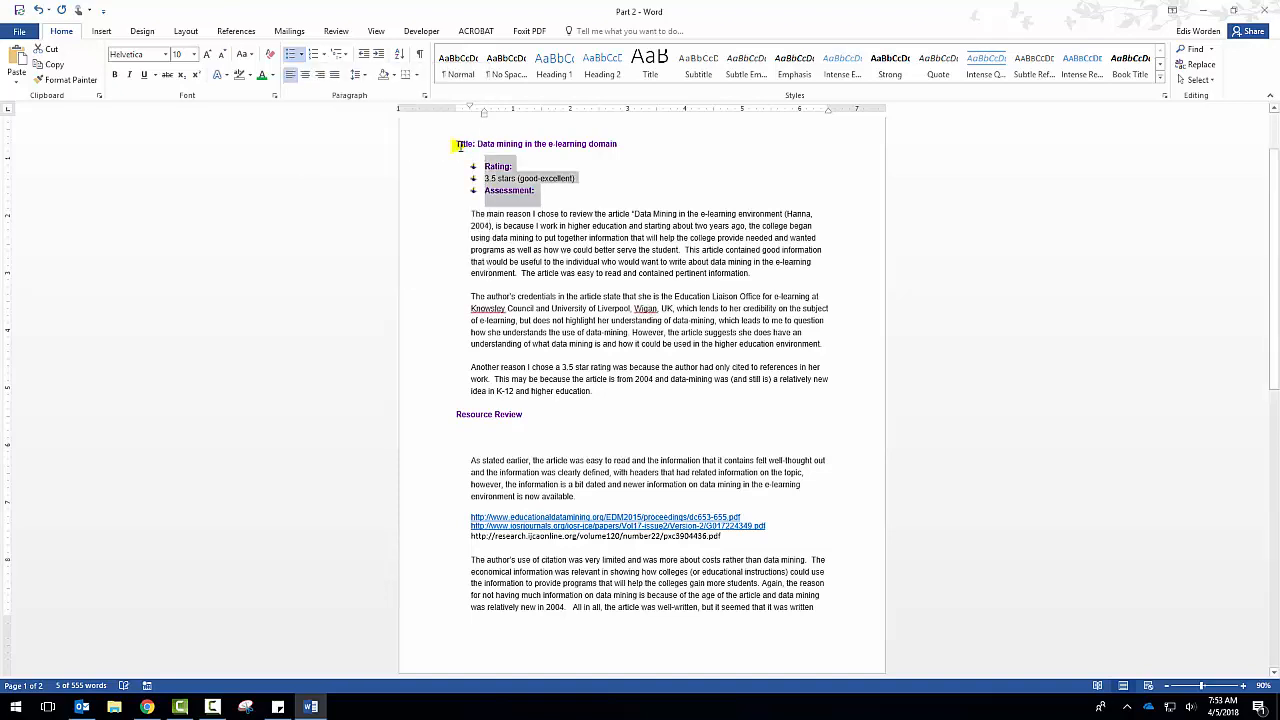
Convert the list from Rating to Assessment to a numbered list and view the available multilevel list formats.
click(317, 58)
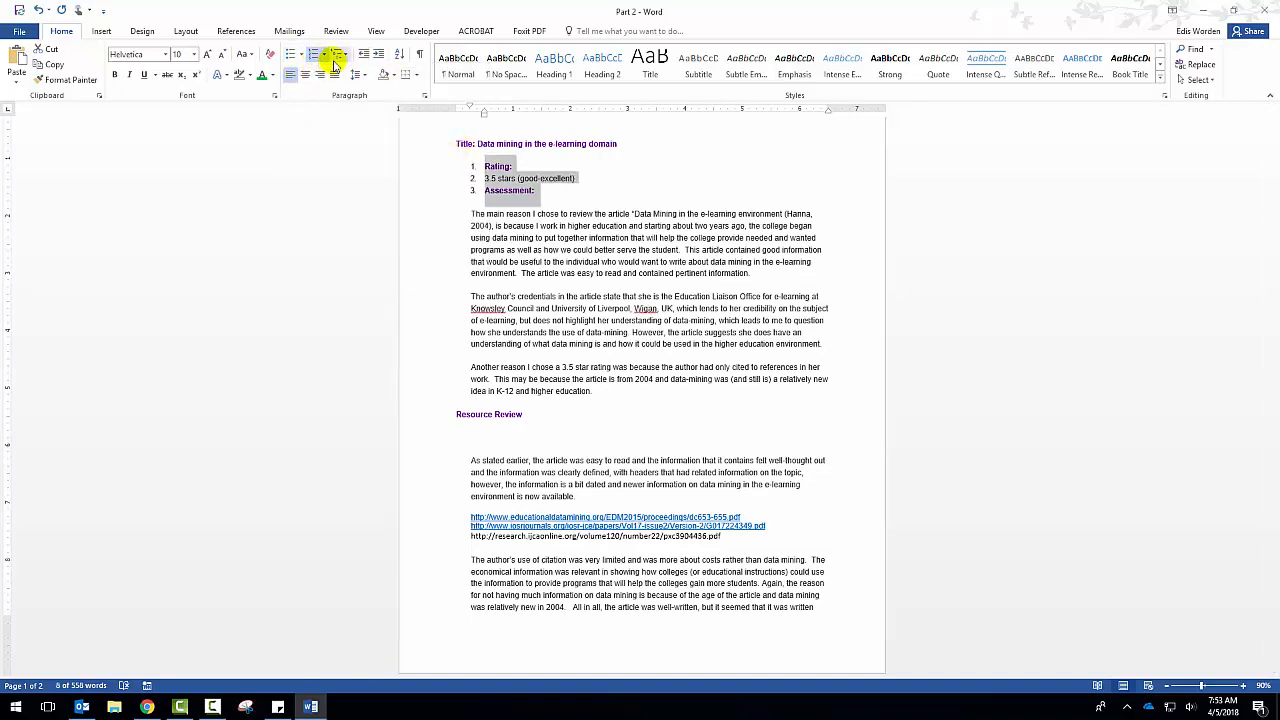
click(338, 58)
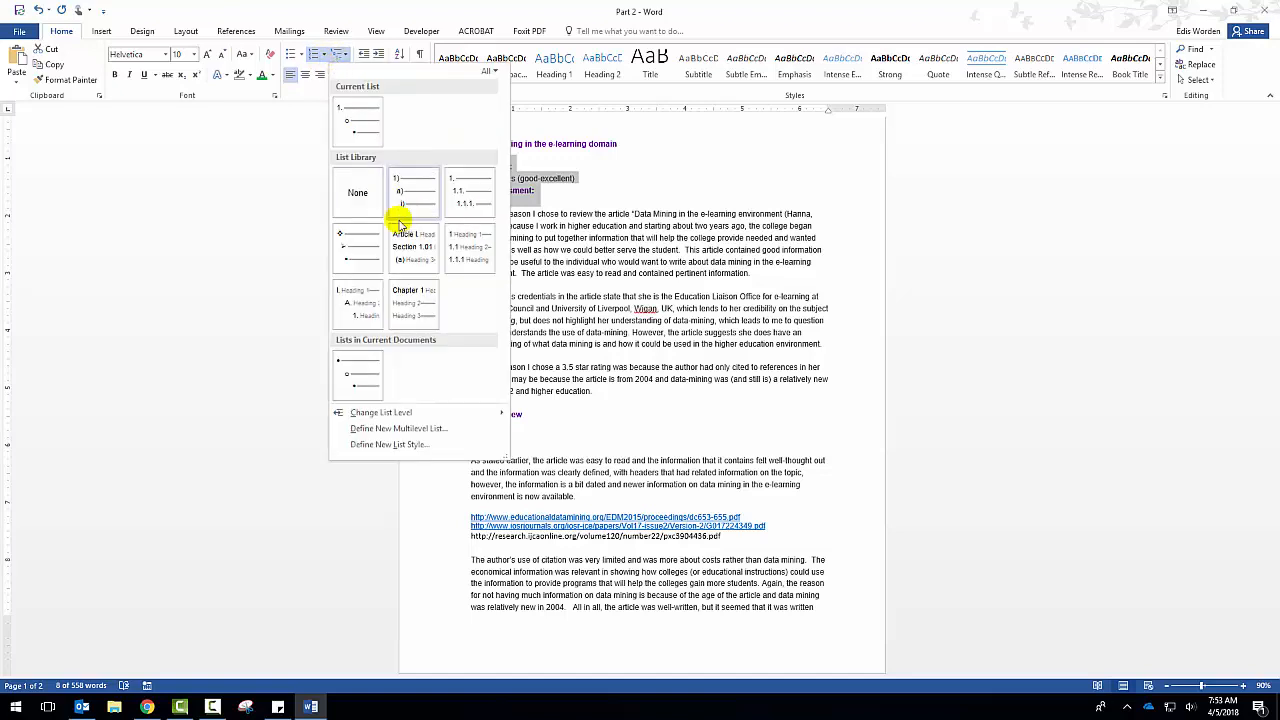
mouse_move(363, 384)
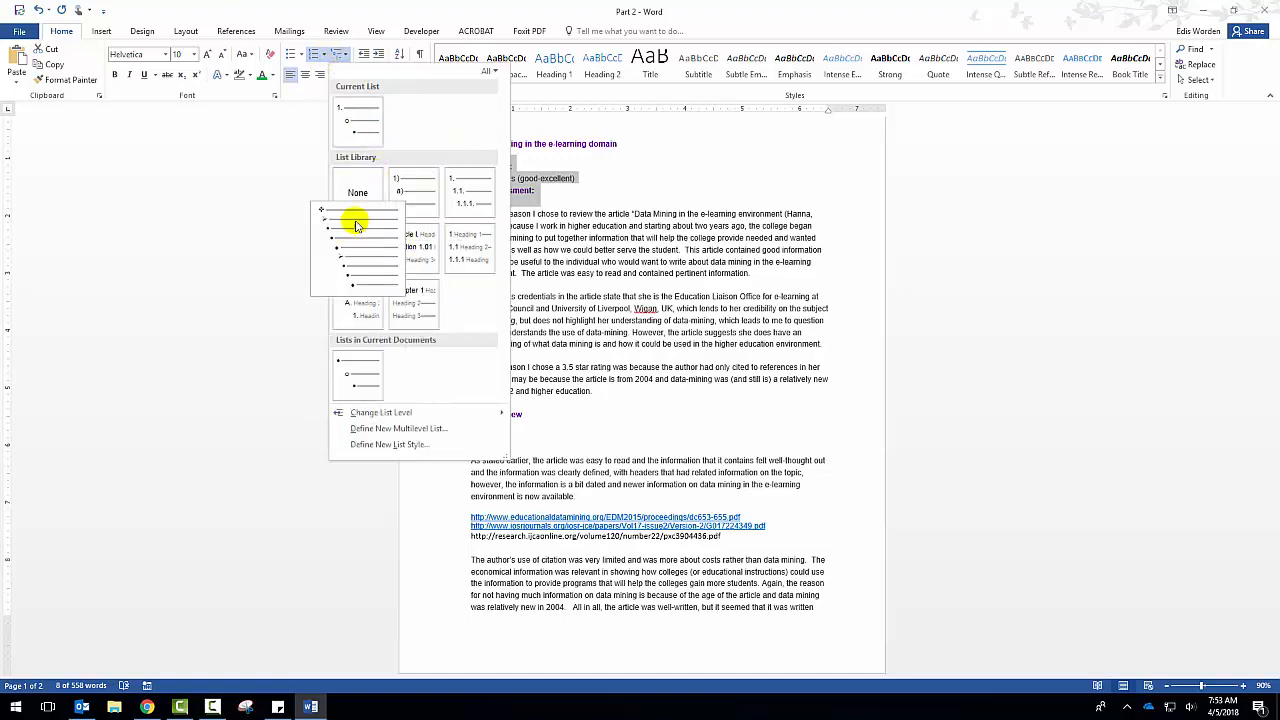
click(307, 163)
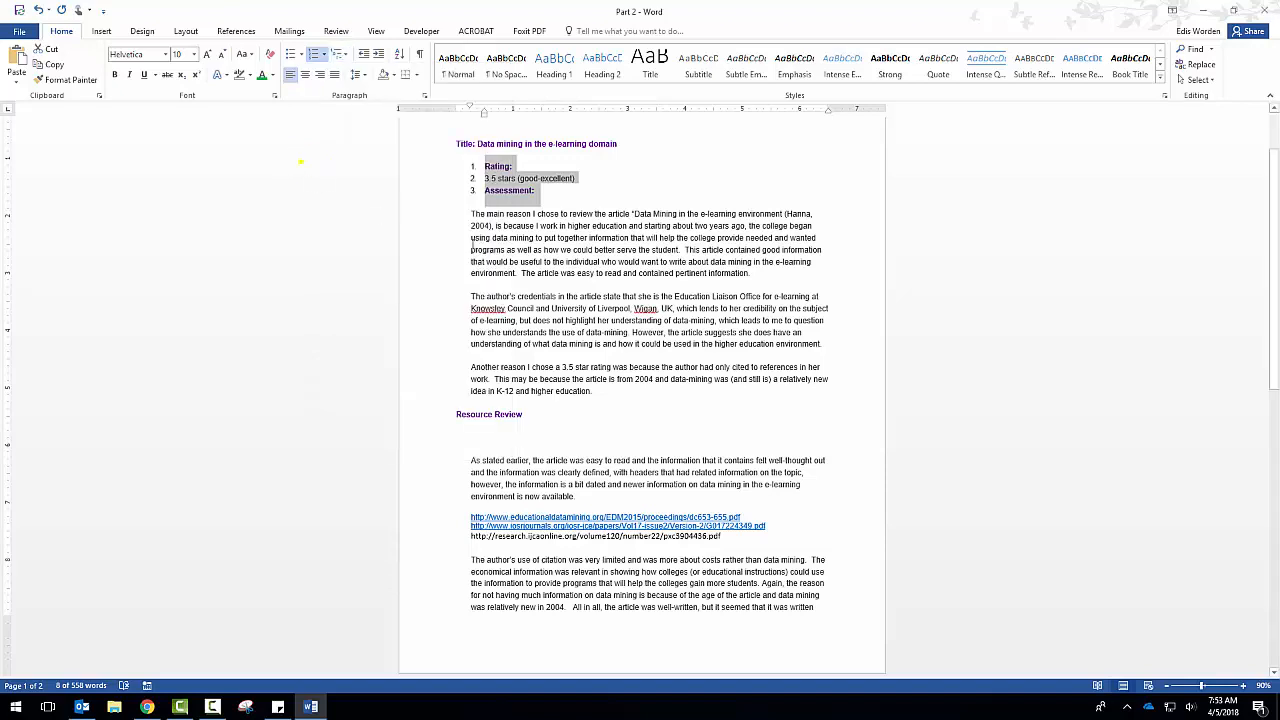
Try center, right and justified alignment on the three paragraphs under Assessment, and set them back to left alignment.
drag(457, 209, 600, 396)
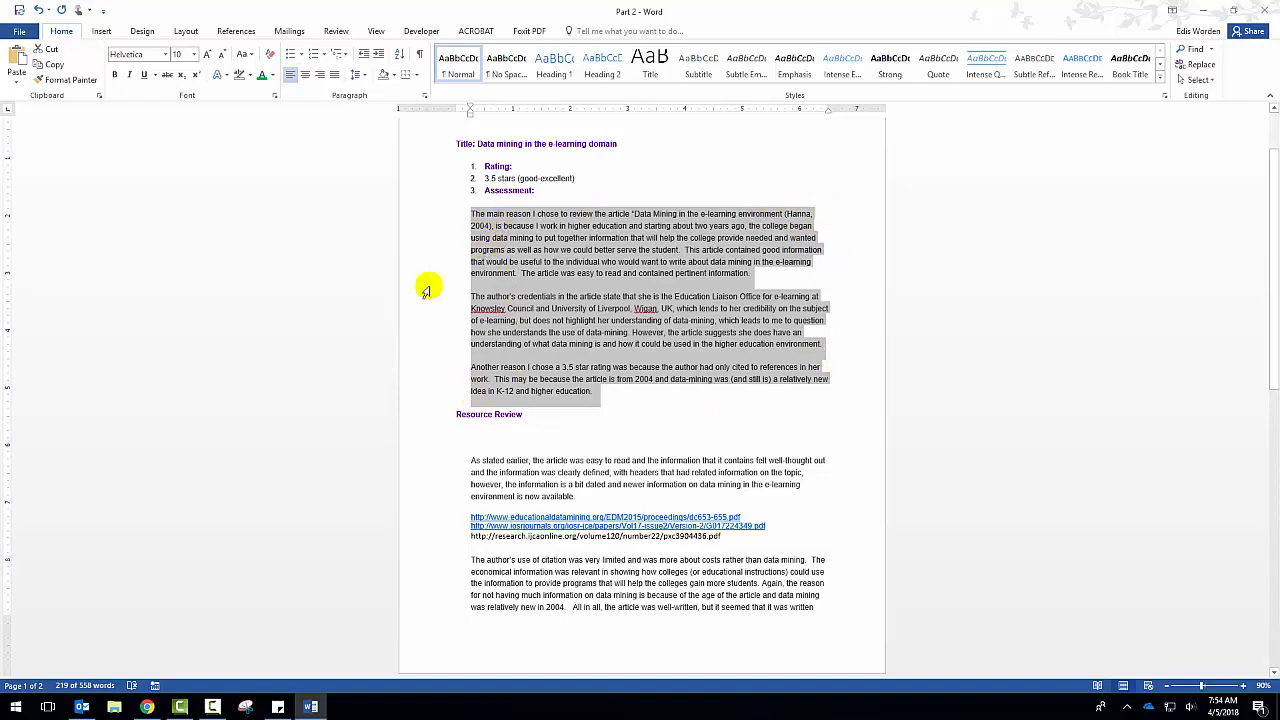
click(307, 77)
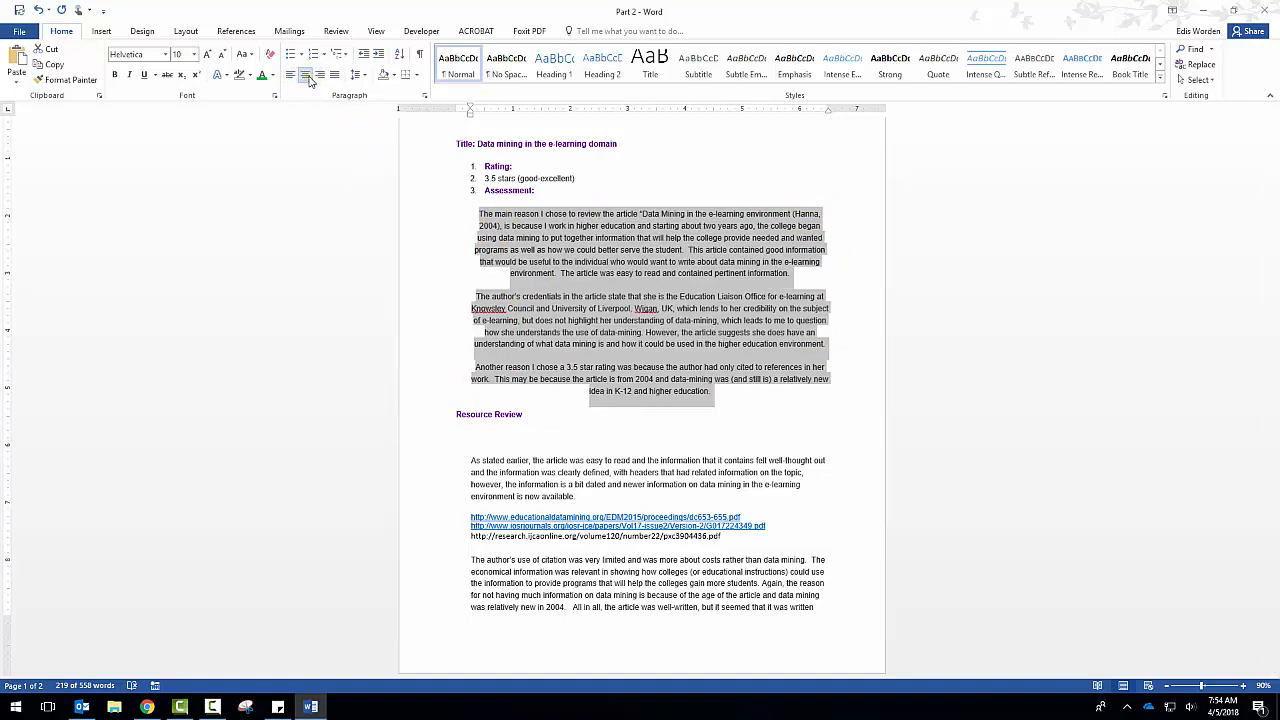
click(321, 77)
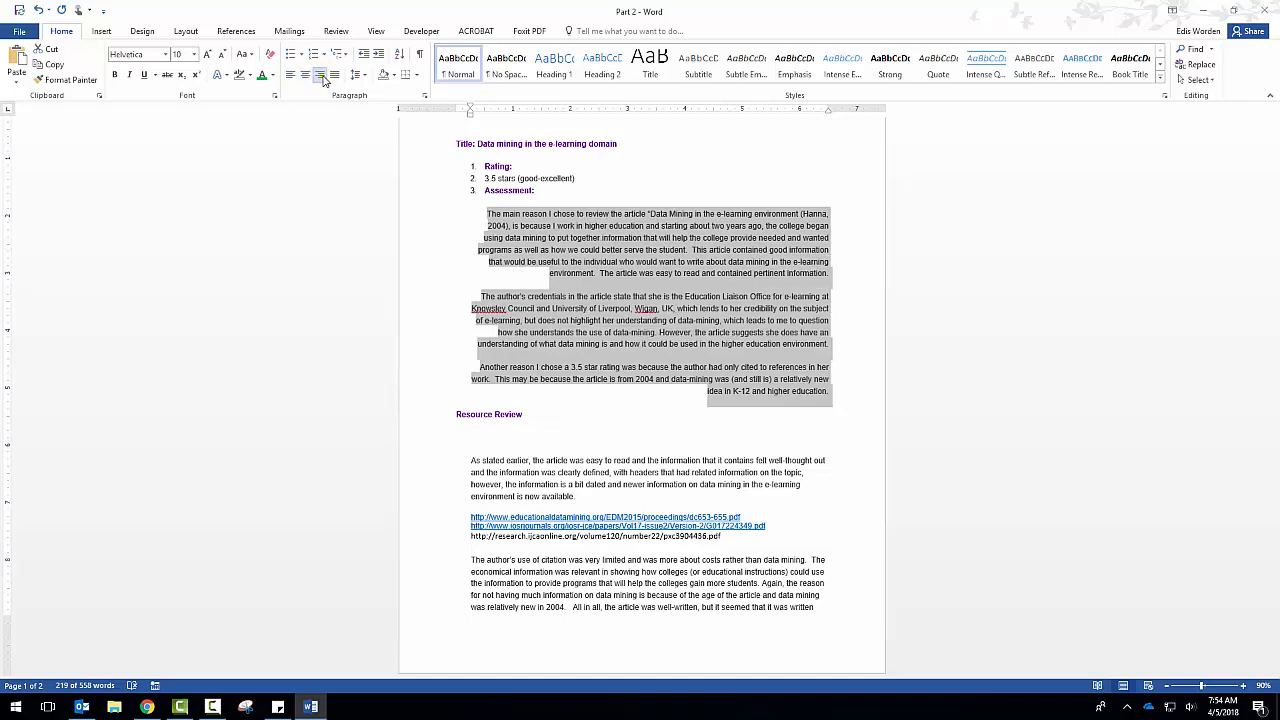
click(335, 77)
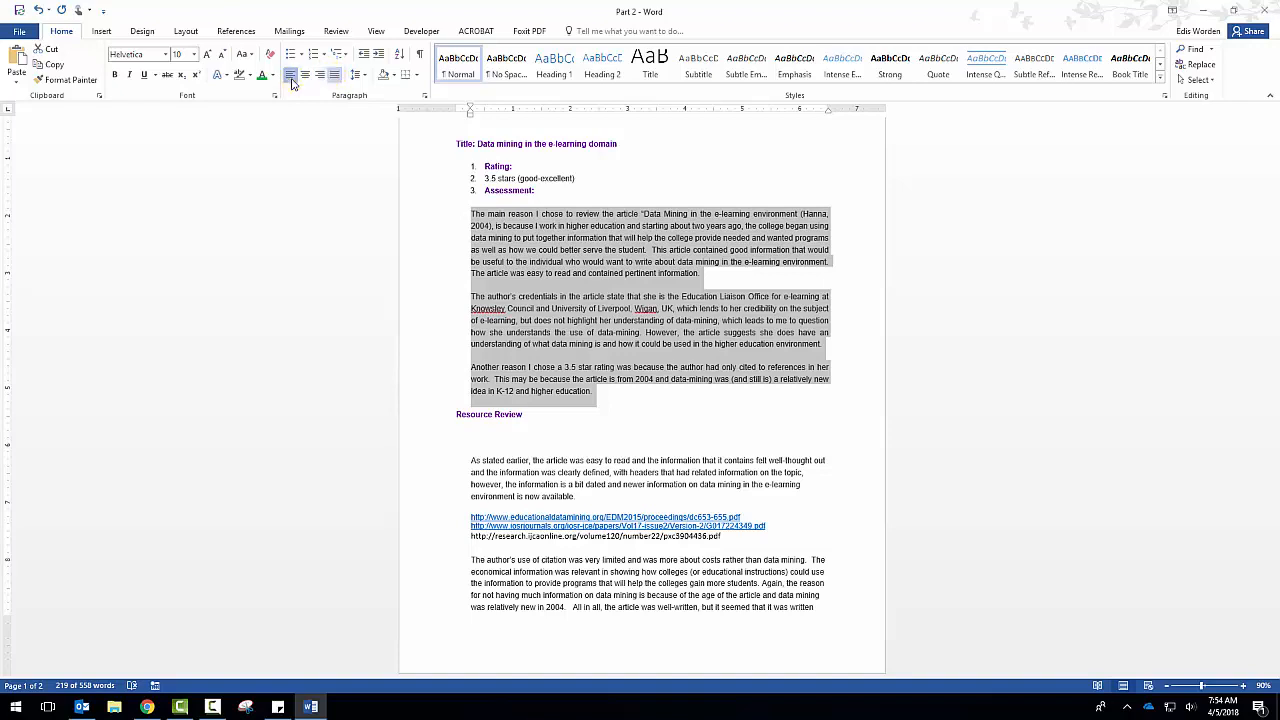
click(291, 78)
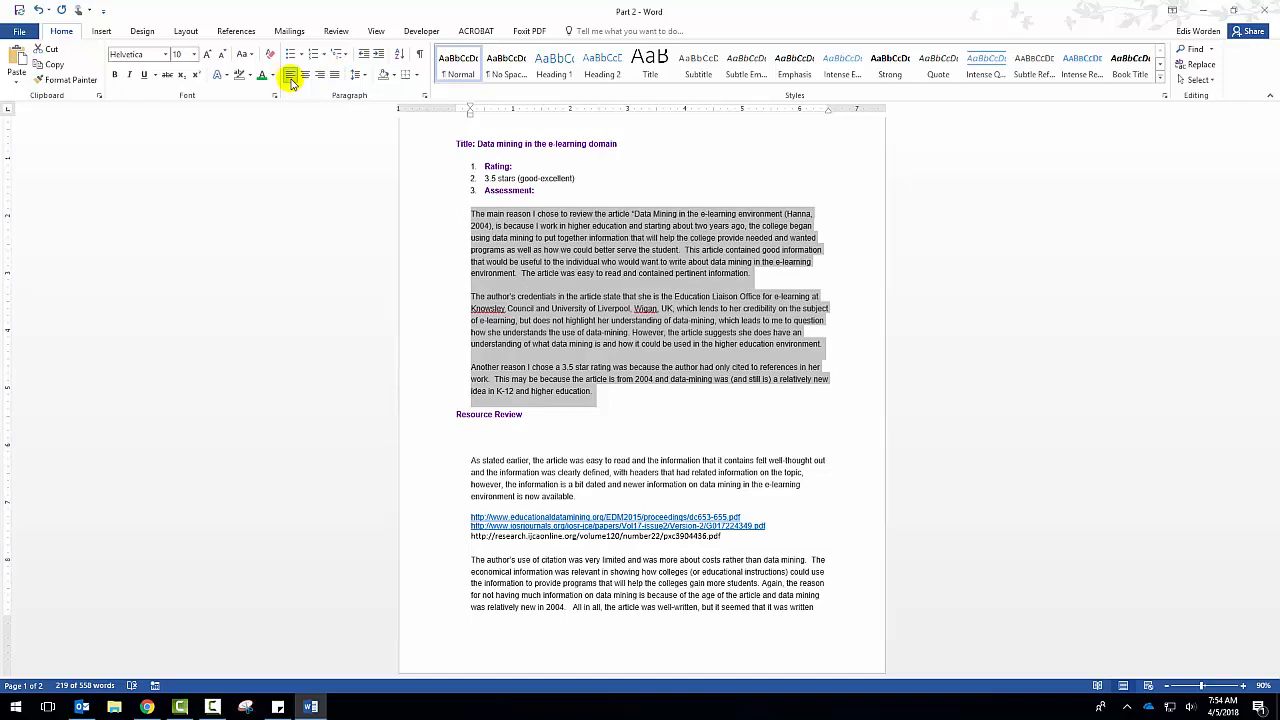
Indent the three paragraphs under Assessment by two levels and reverse it, and view the line spacing choices.
click(377, 58)
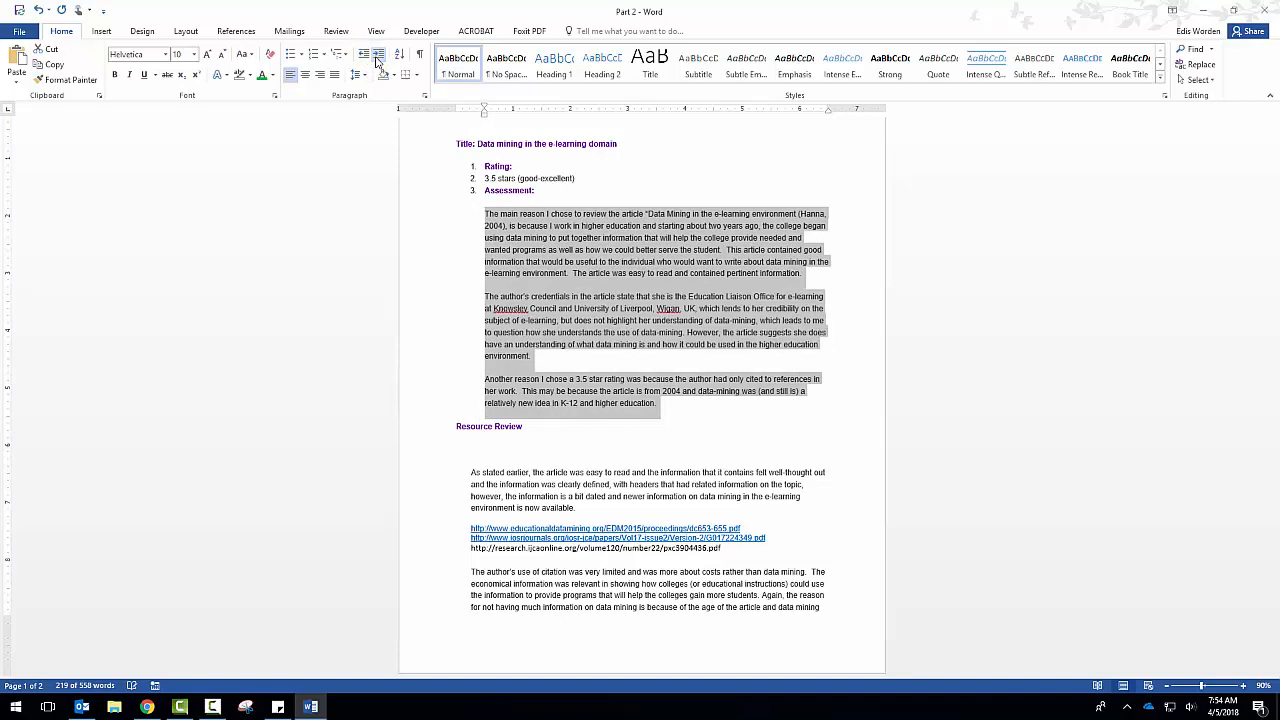
click(377, 58)
click(363, 57)
click(363, 57)
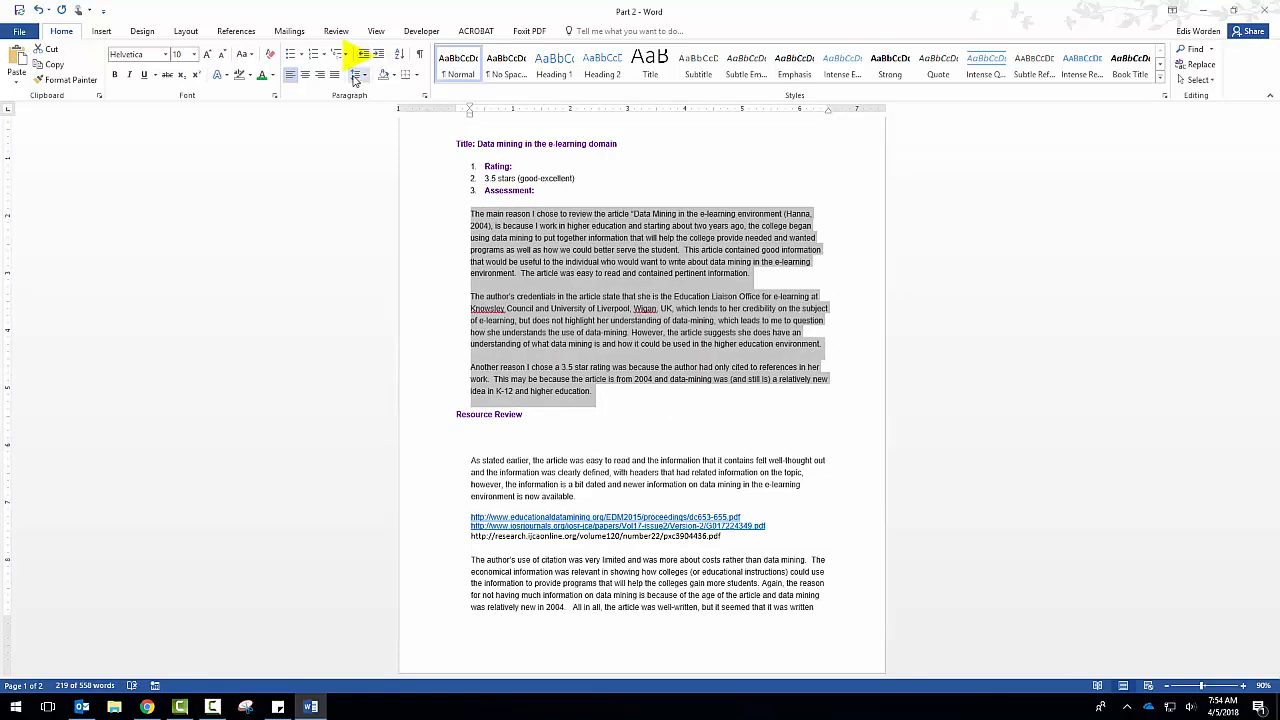
click(357, 76)
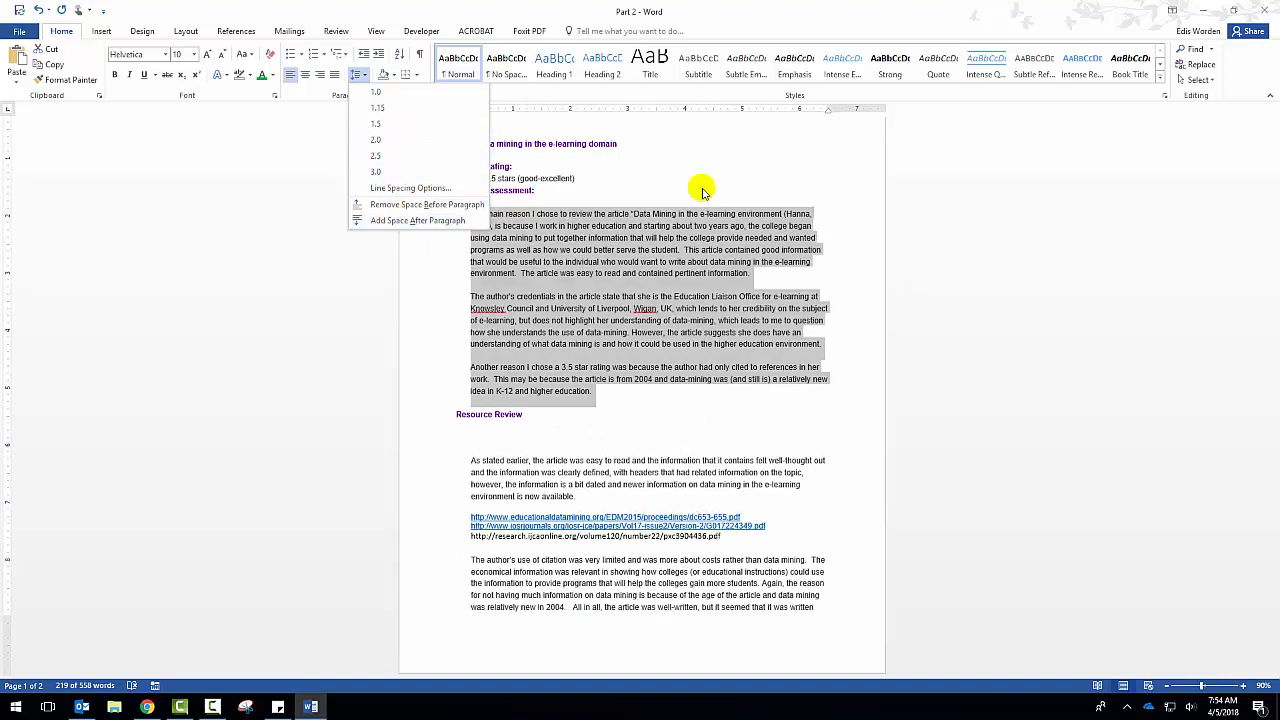
click(740, 175)
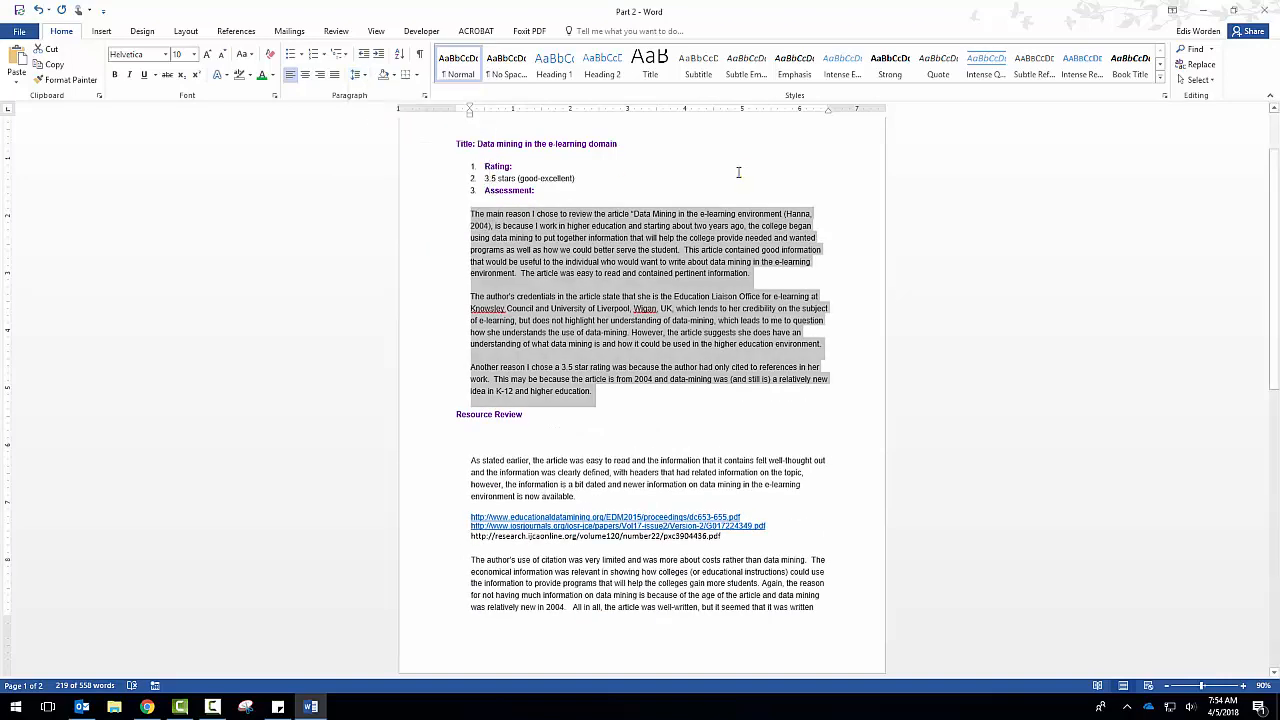
Shade the "Title: Data mining in the e-learning domain" line with a light green theme color.
click(450, 142)
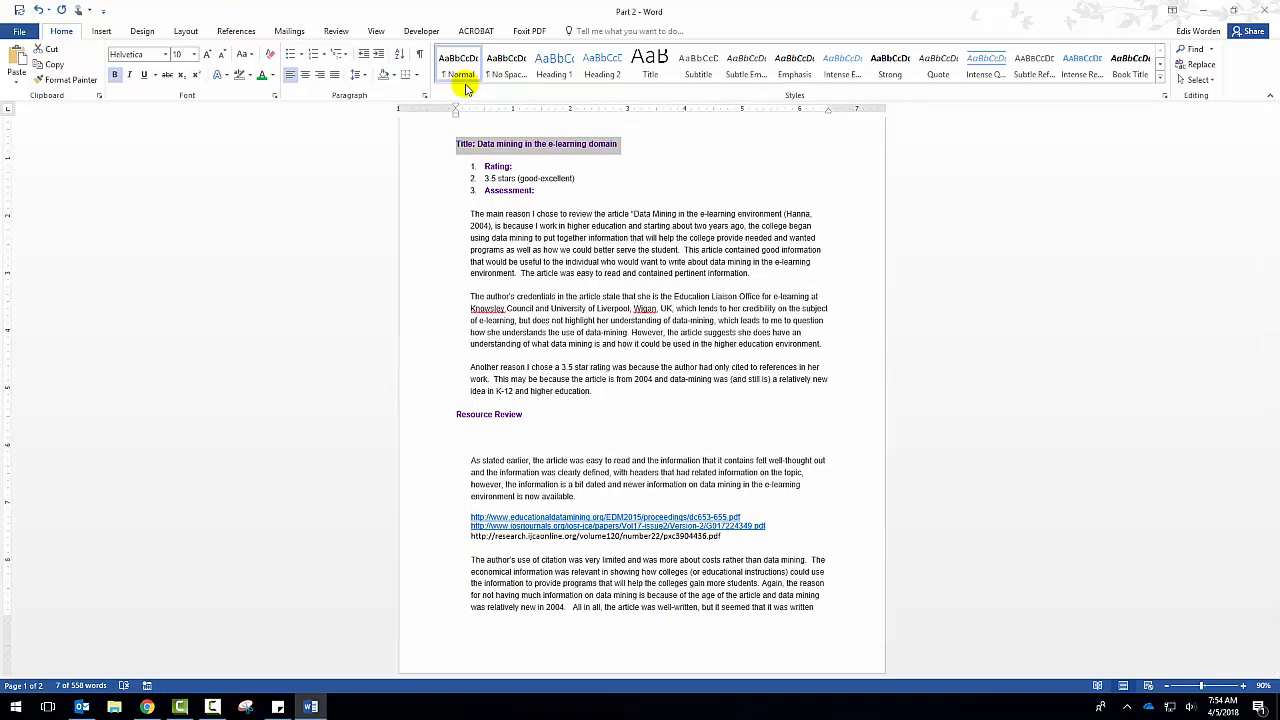
click(393, 75)
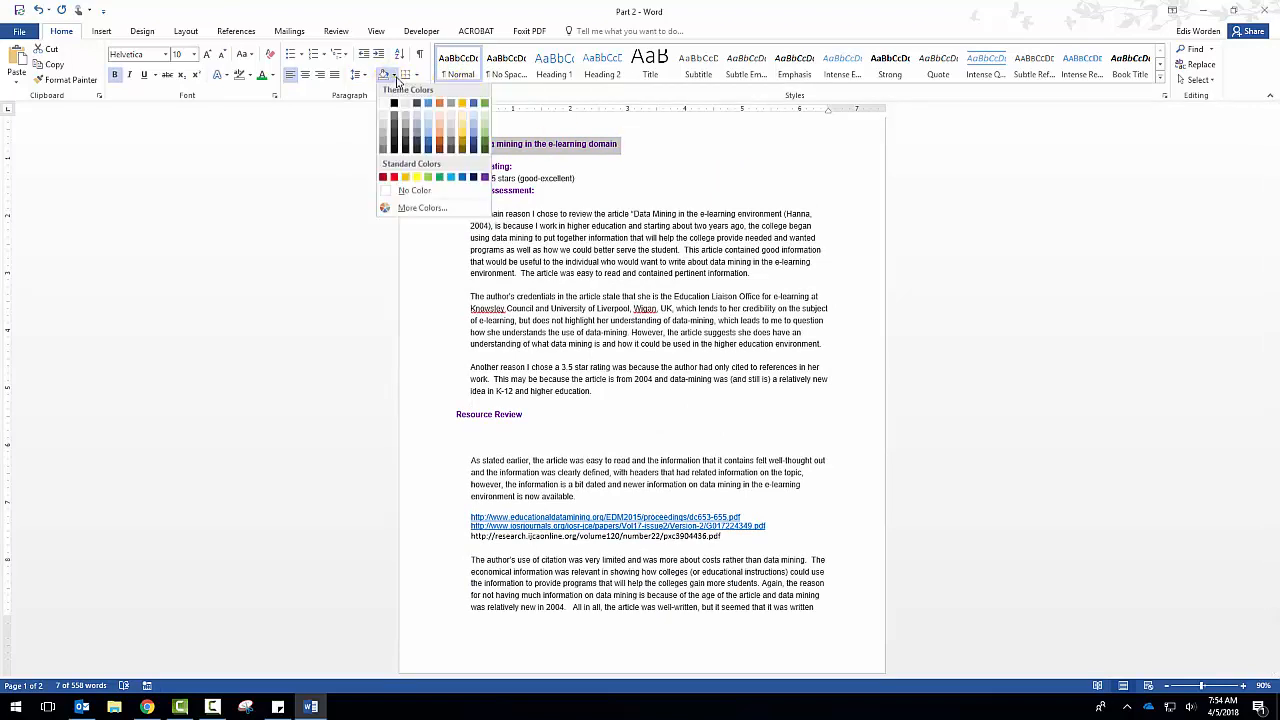
click(484, 126)
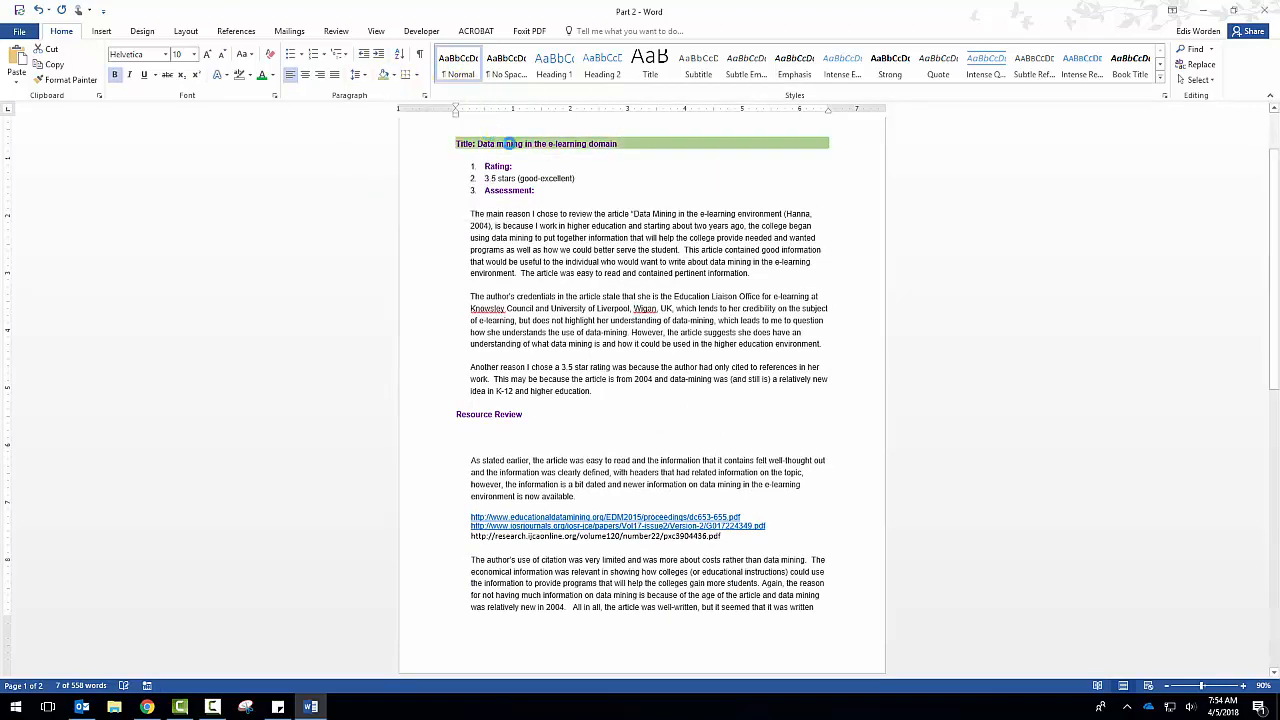
Apply All Borders to the block starting at the Rating line and ending with the third paragraph under Assessment.
key(Down)
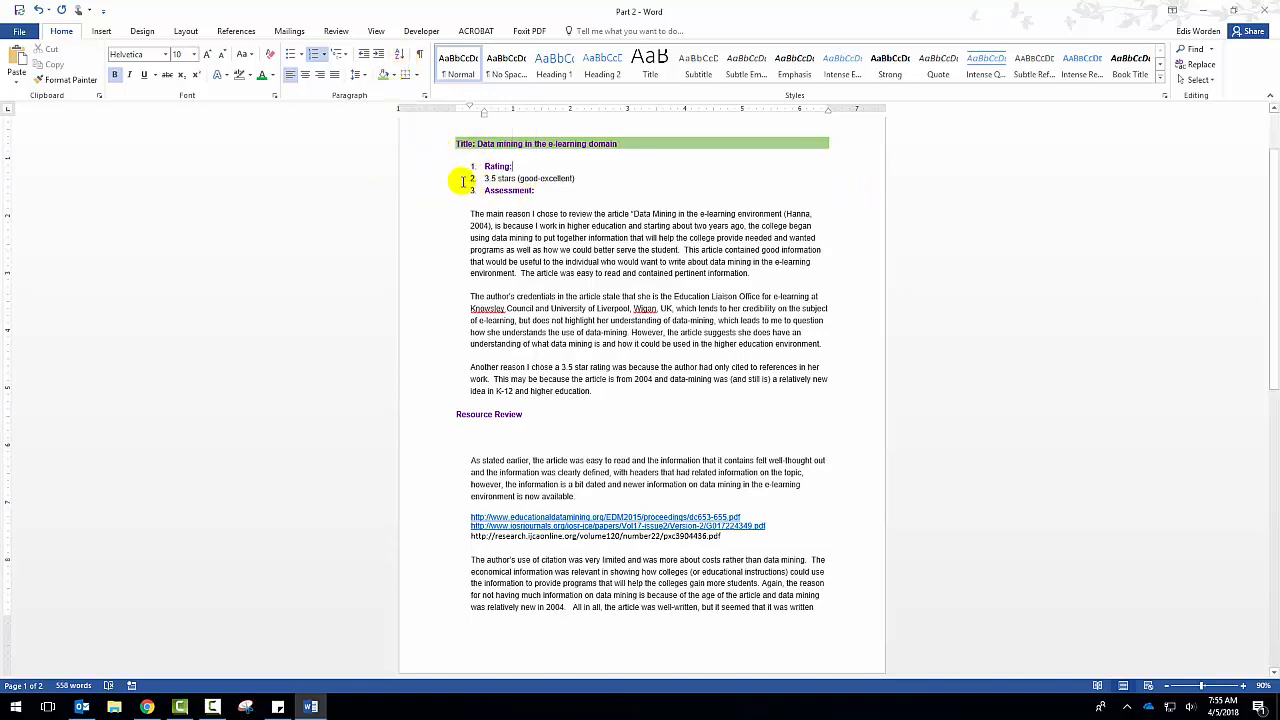
click(408, 80)
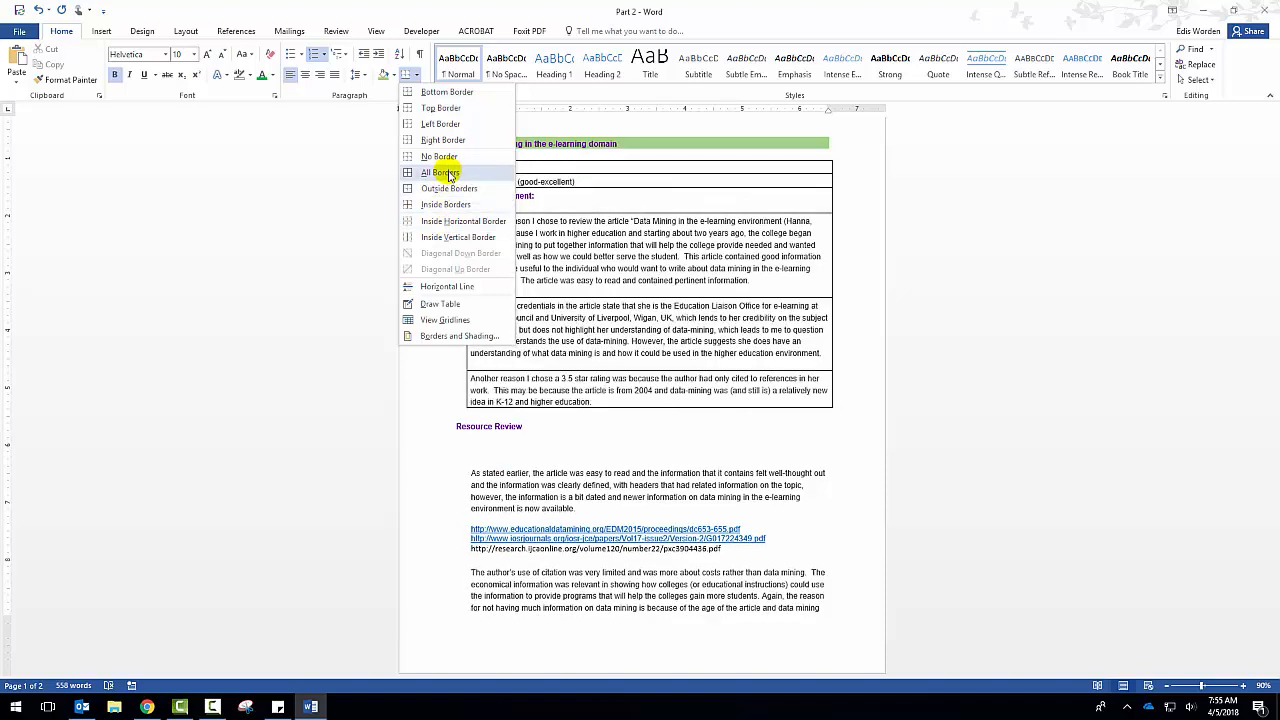
click(447, 174)
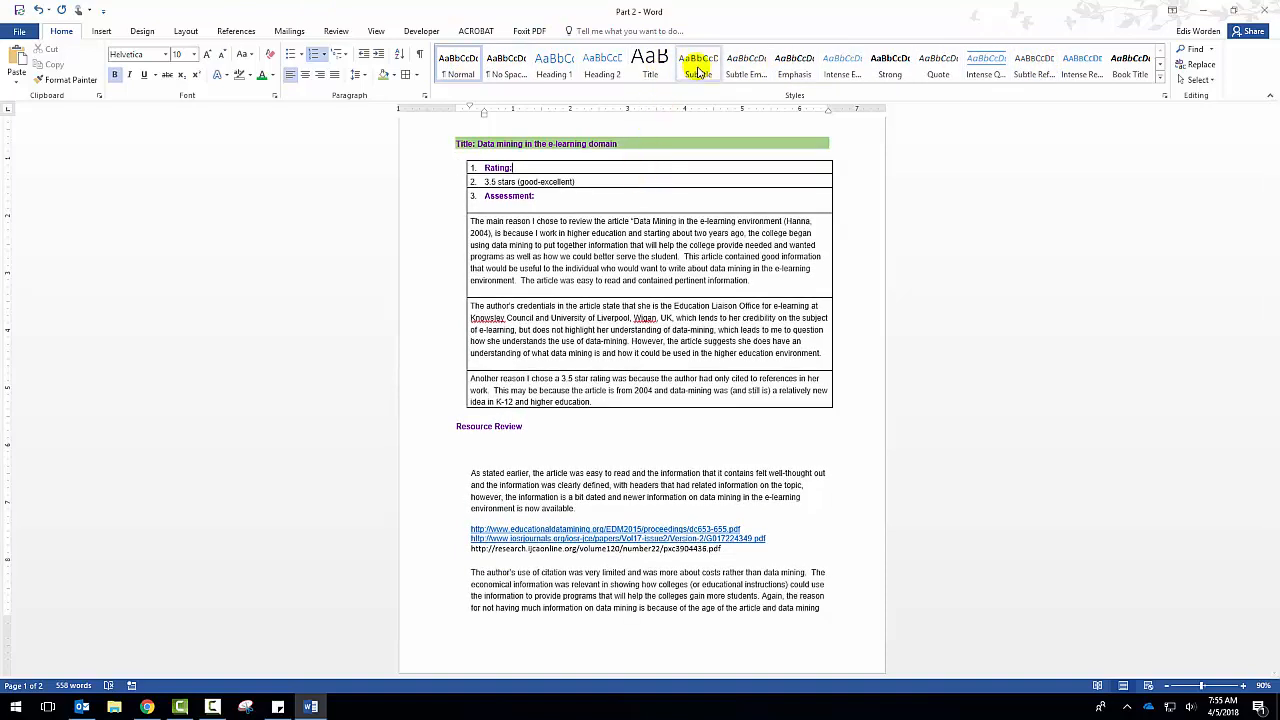
Try the Quote, Intense Quote and Intense Emphasis styles on the Rating line.
click(696, 68)
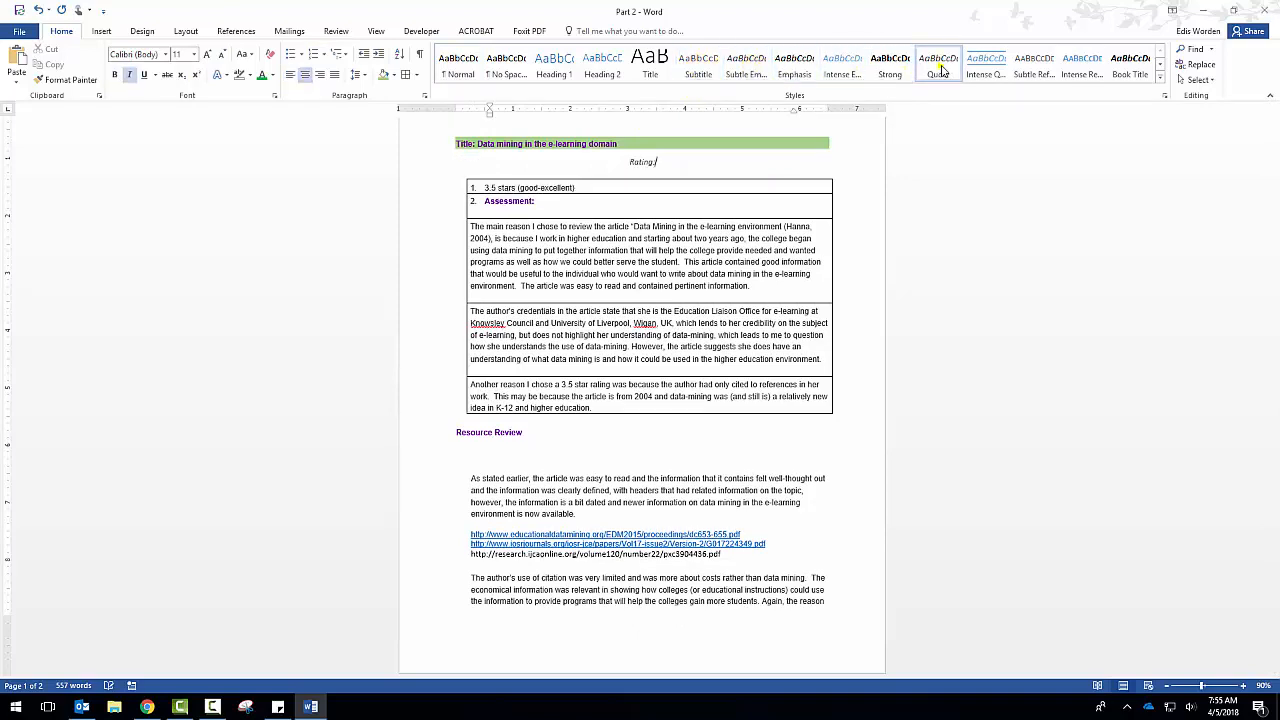
click(970, 68)
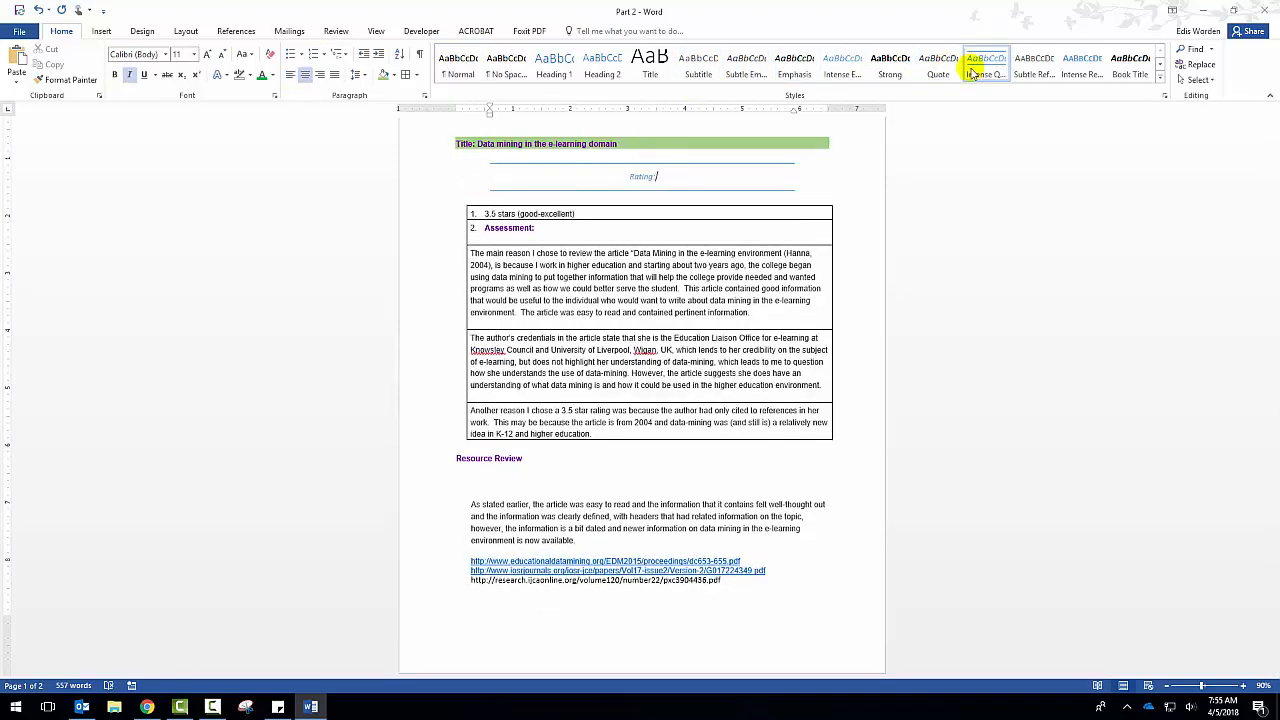
click(1159, 77)
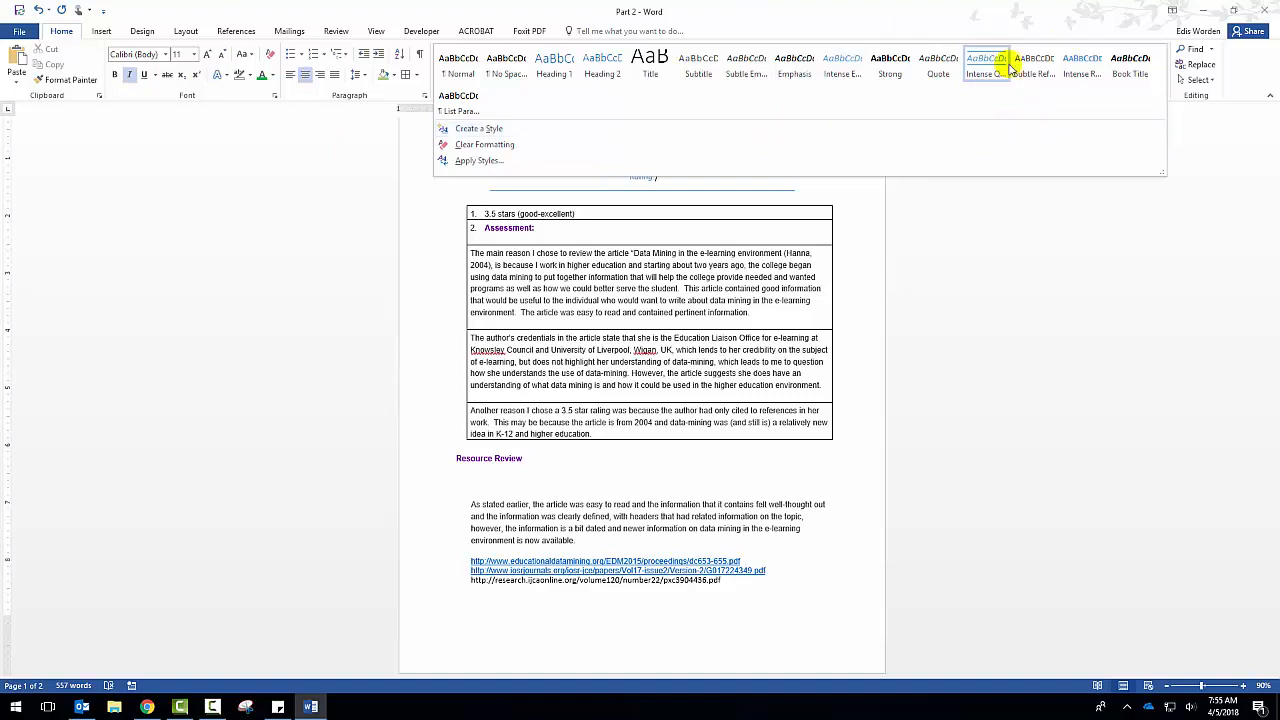
click(838, 68)
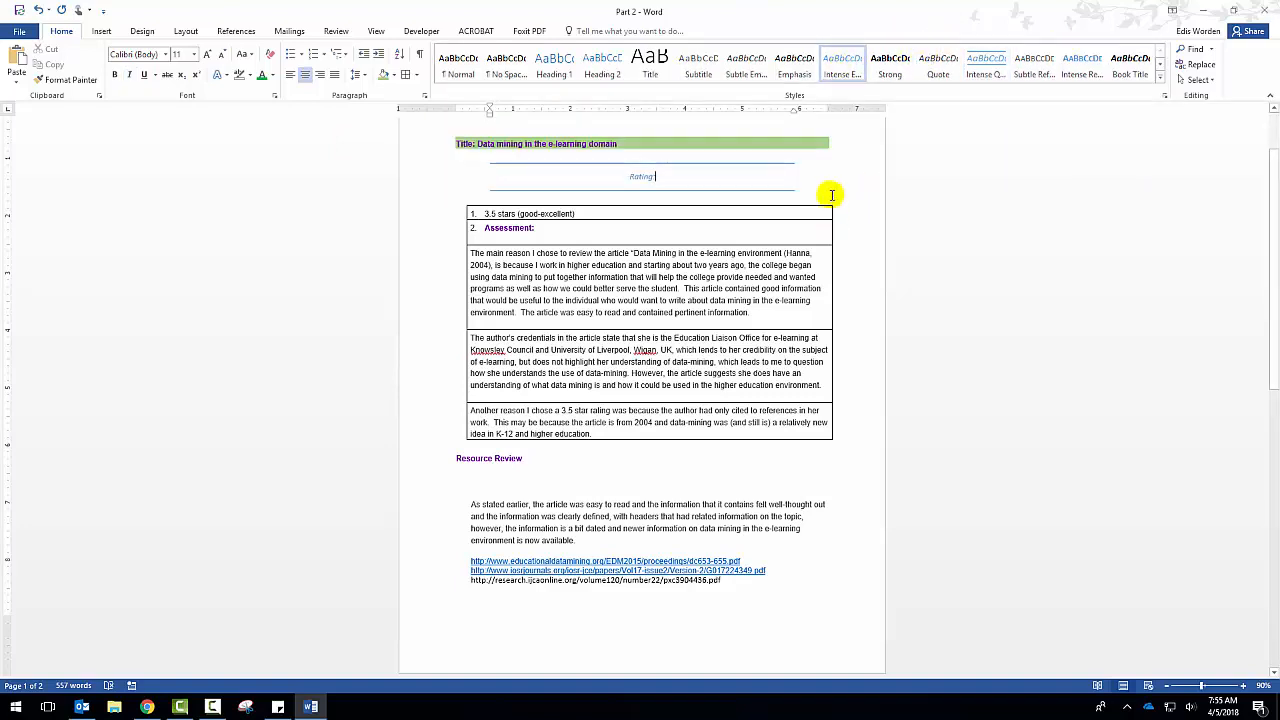
Apply the Heading 2 style to the Rating line and clear its formatting.
click(603, 66)
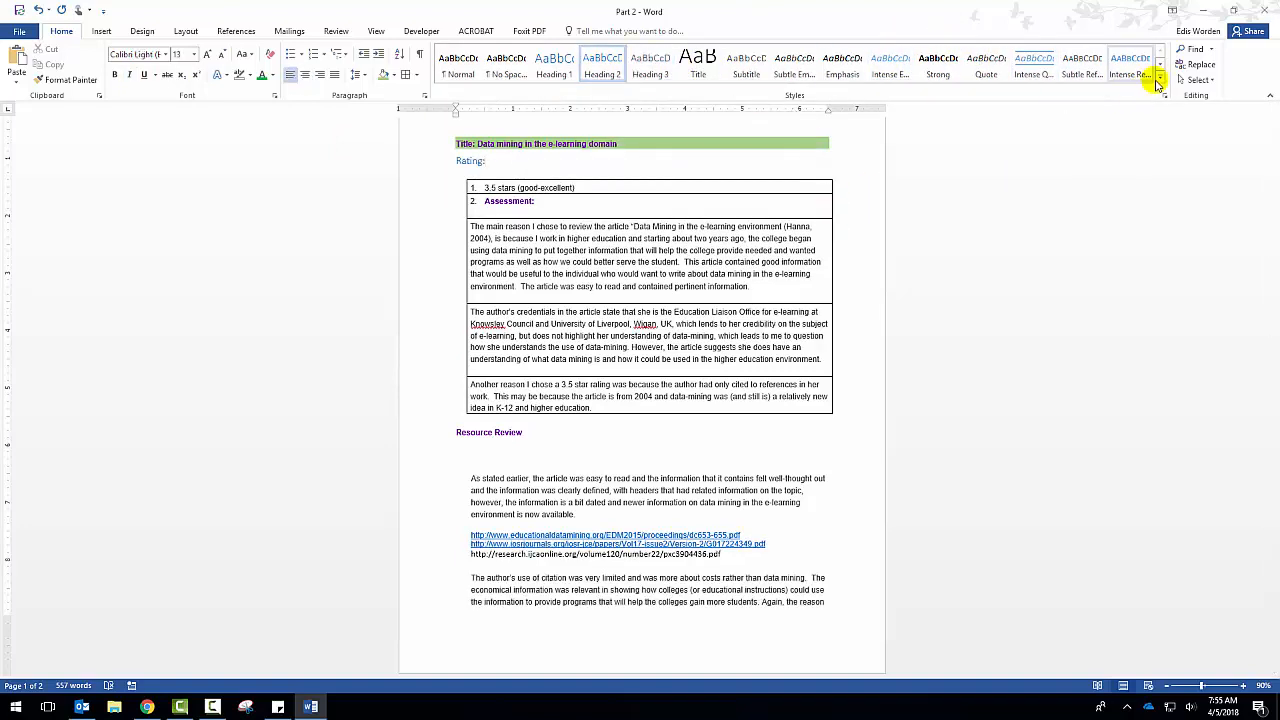
click(1160, 80)
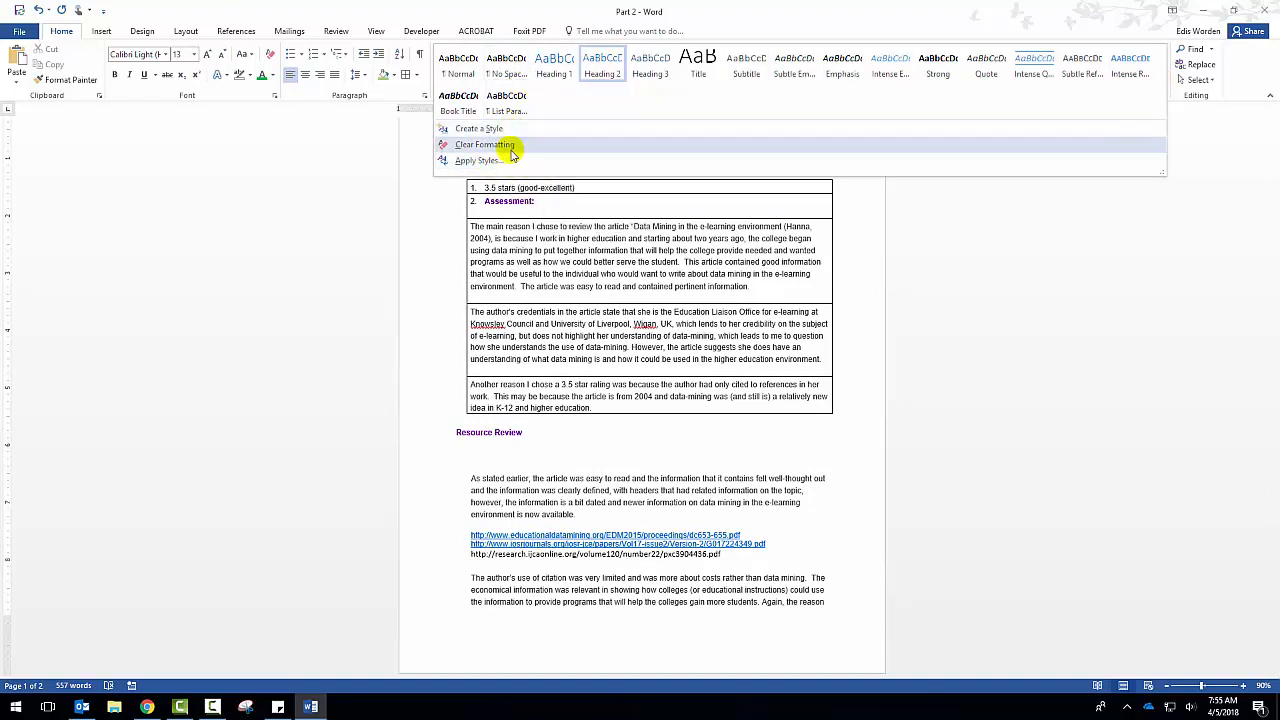
click(500, 145)
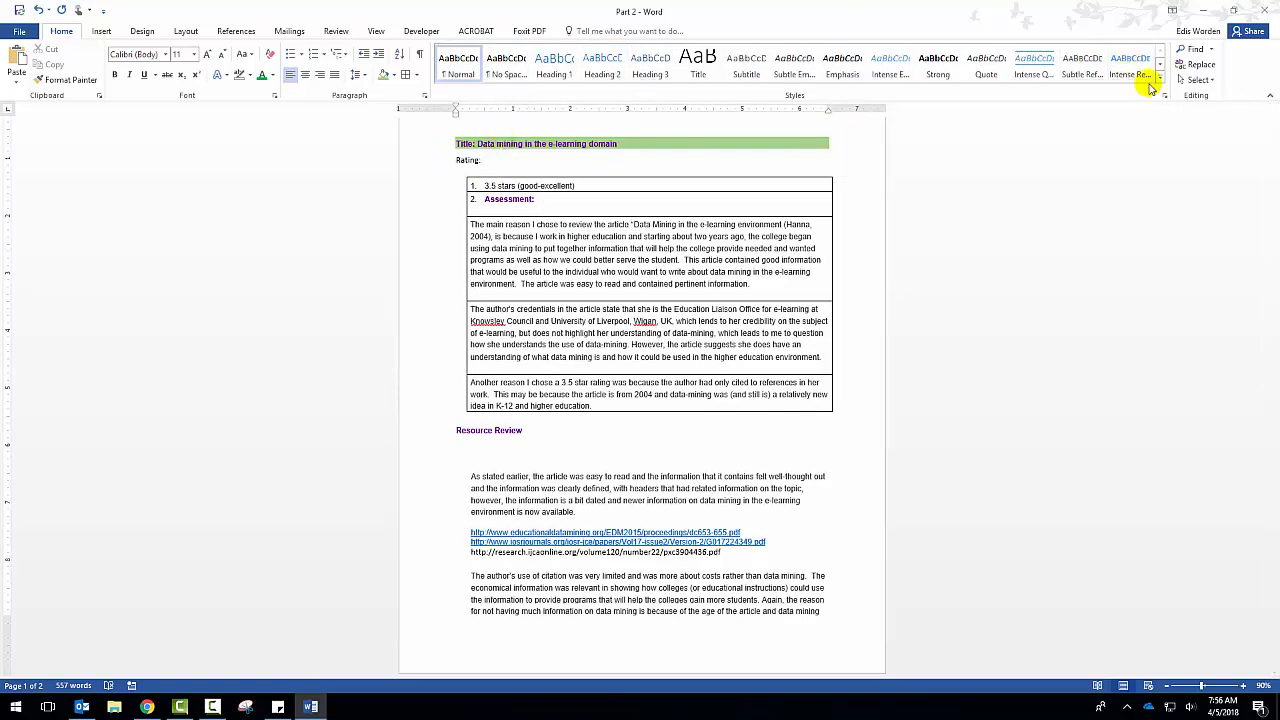
Search the document for "data mining" and look through the list of matches.
click(1198, 49)
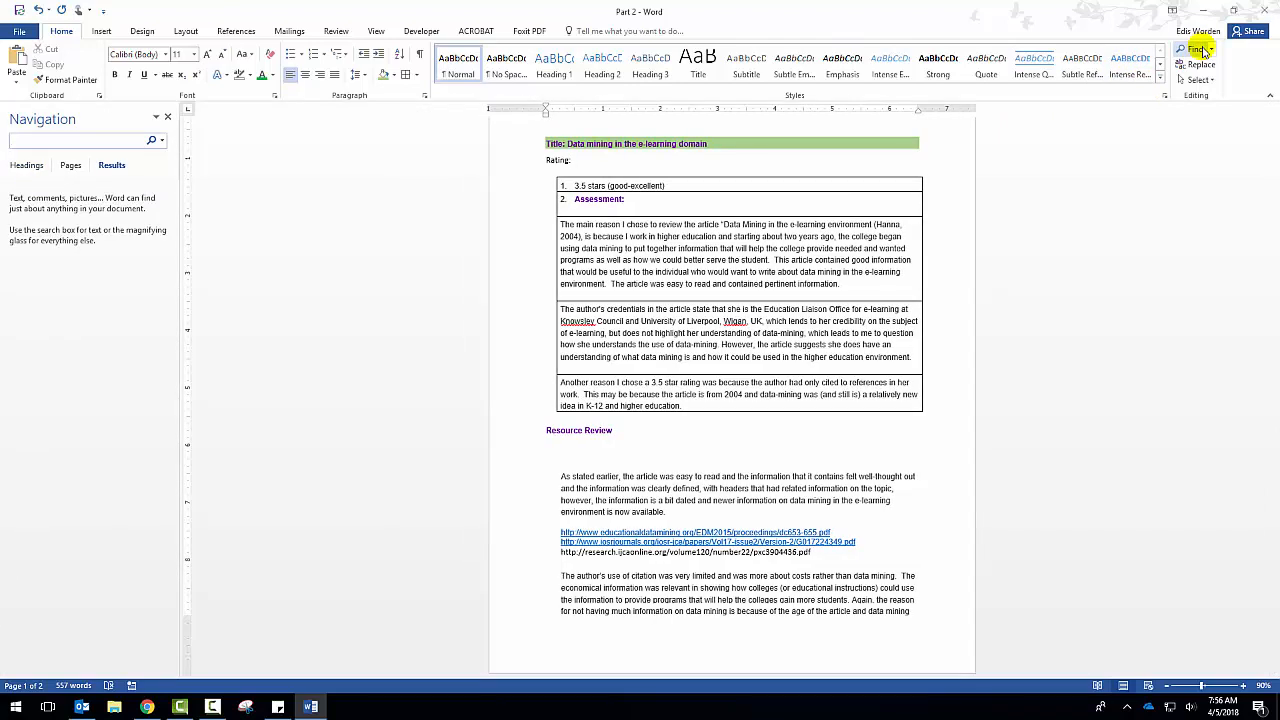
text(data mining)
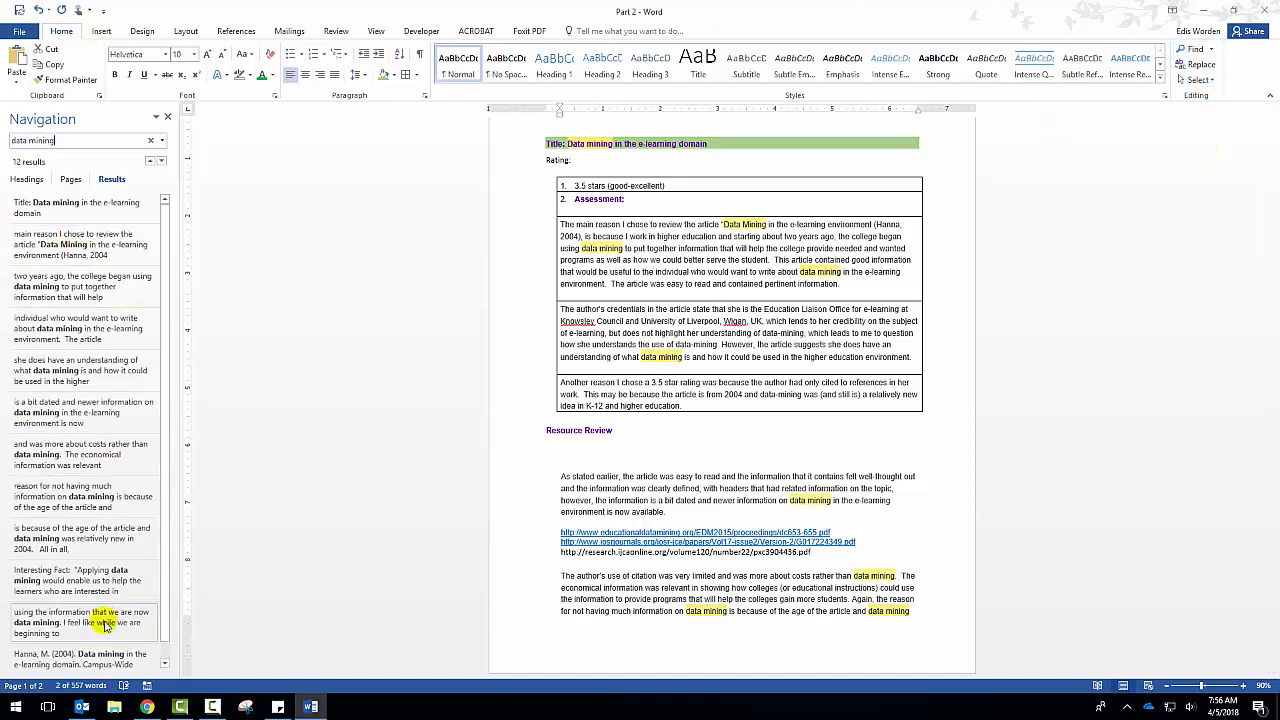
scroll(60, 370, down, 1)
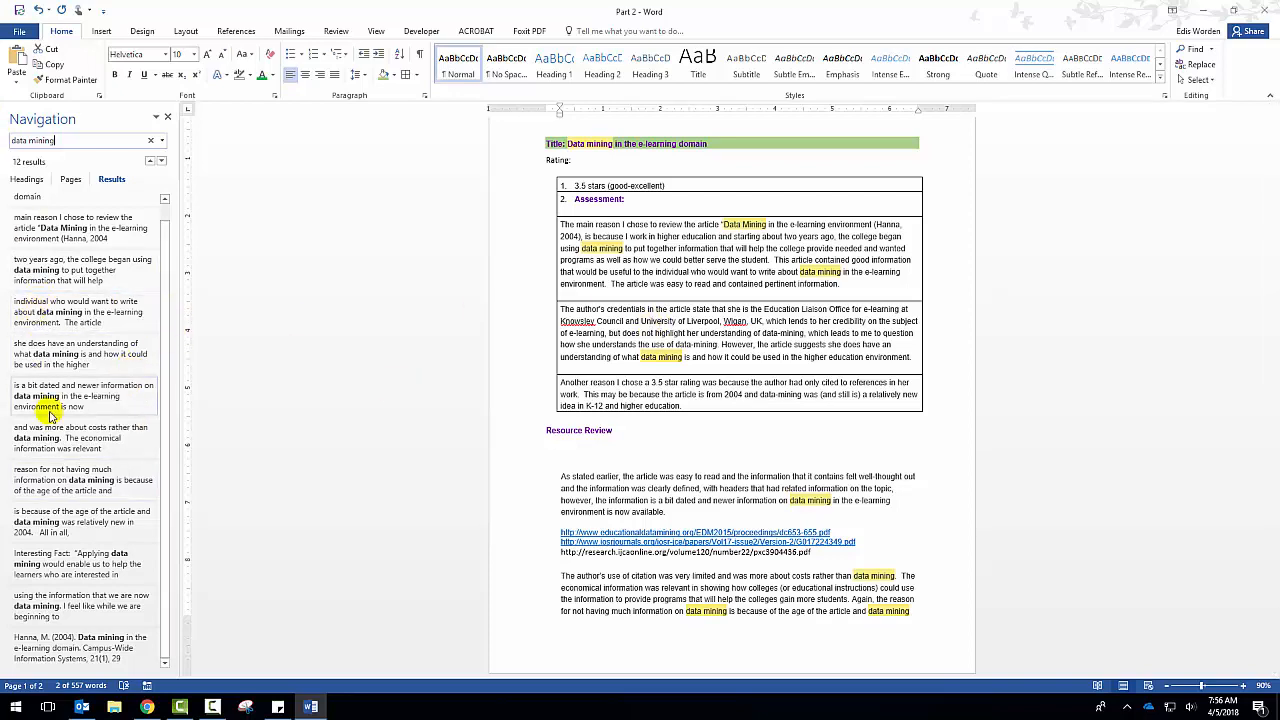
scroll(50, 410, up, 1)
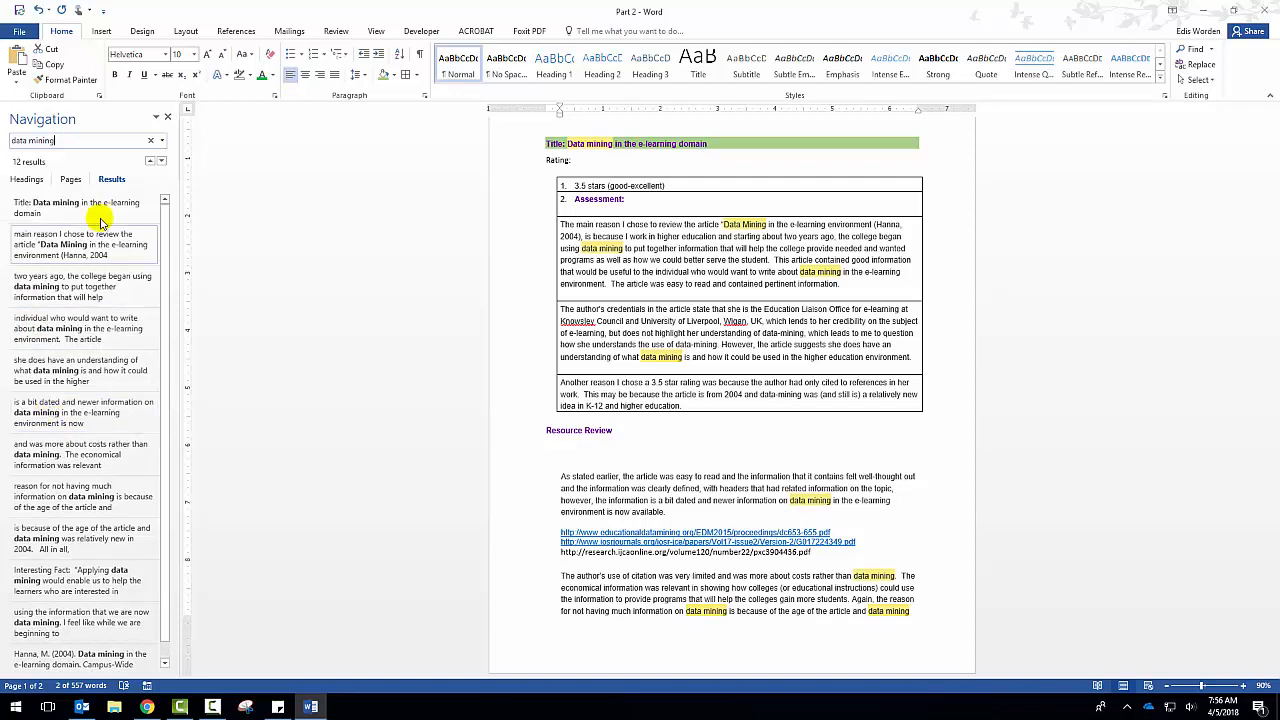
Close the Navigation pane and set up a replacement of a period followed by two spaces with a period and one space.
click(168, 118)
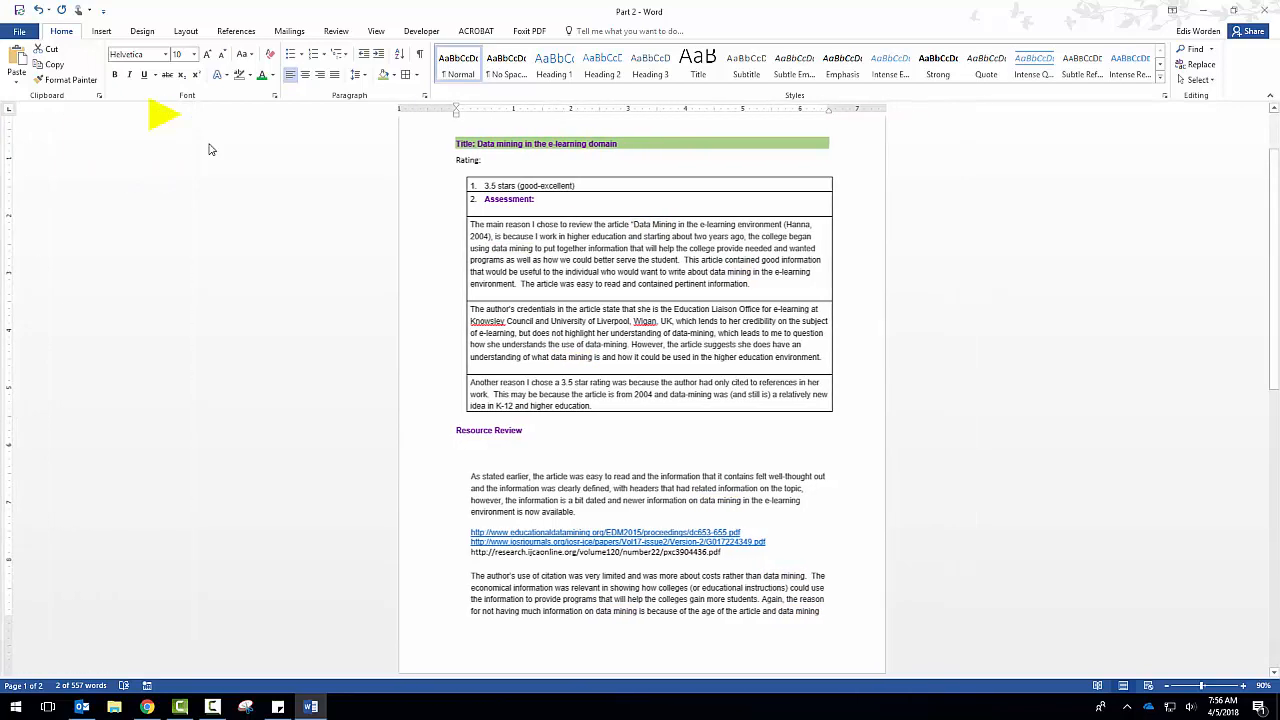
click(1203, 65)
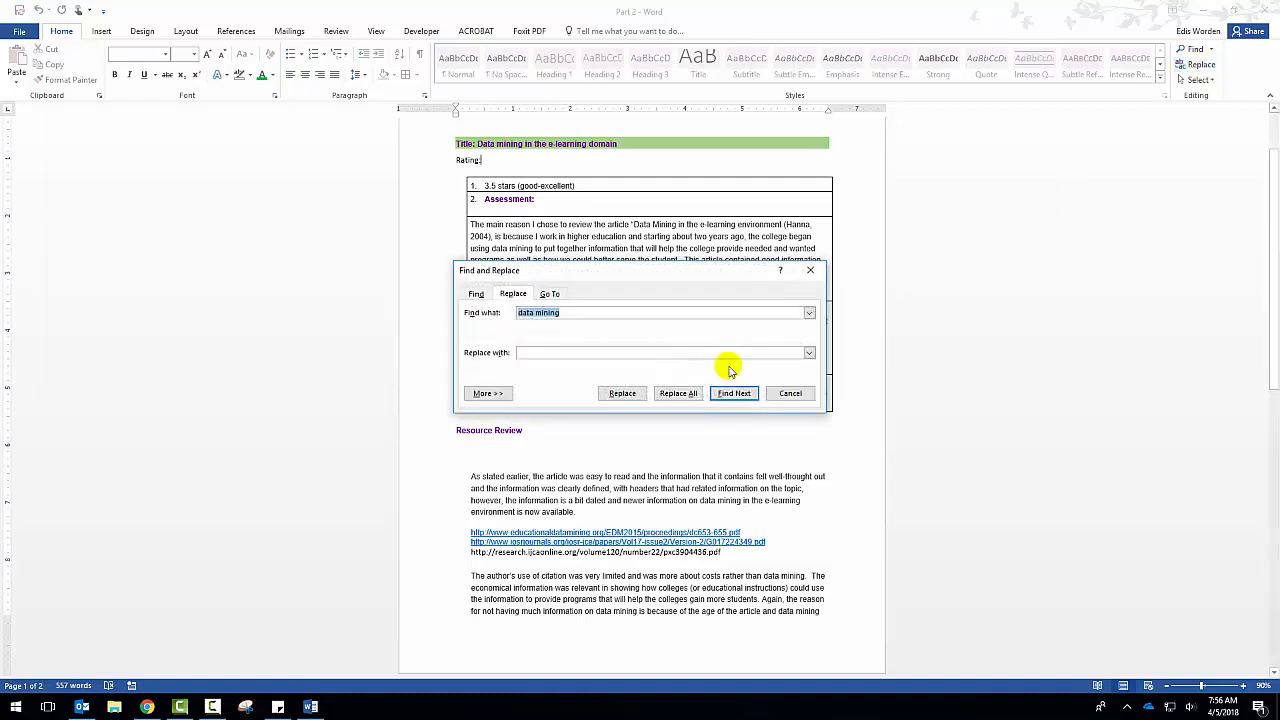
drag(688, 280, 884, 225)
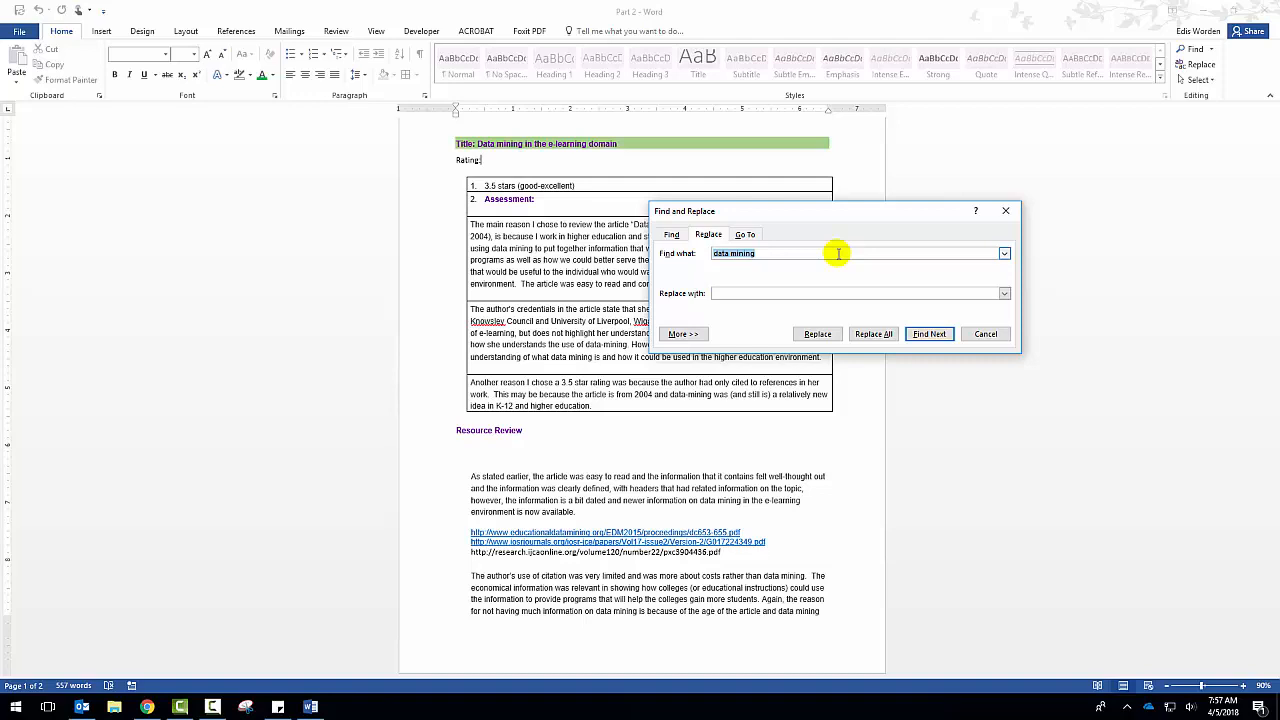
text(.)
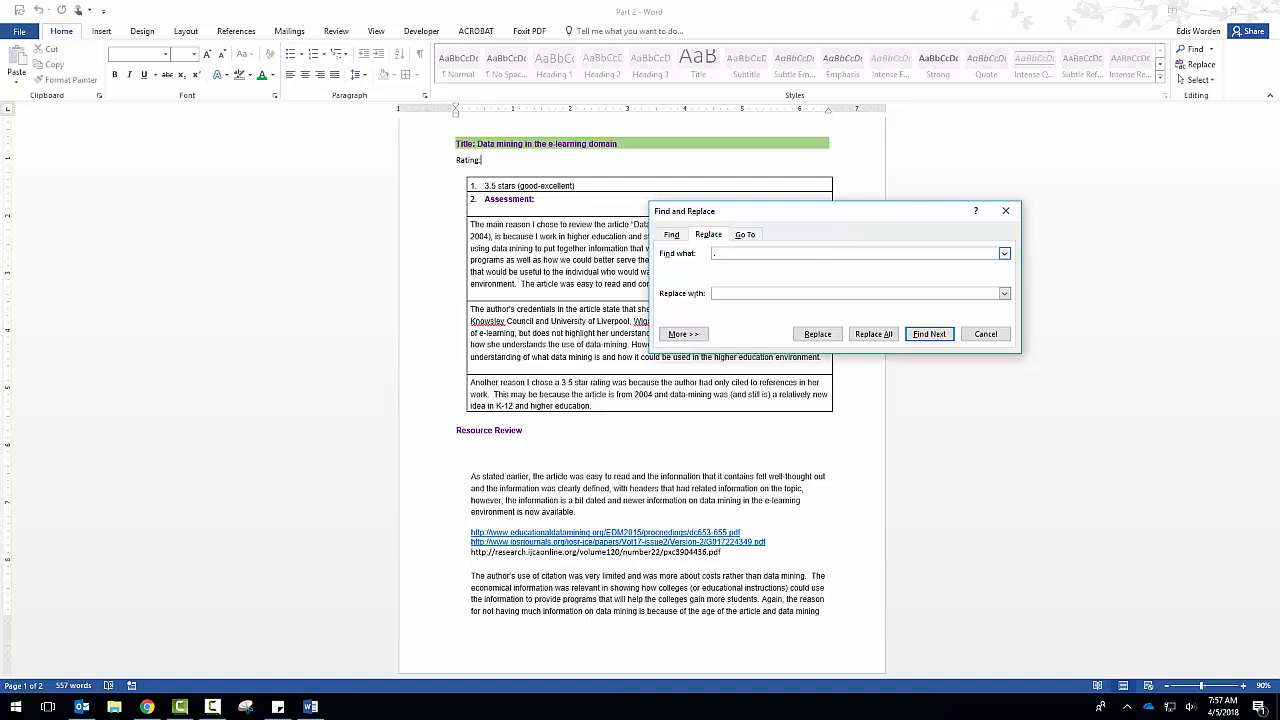
click(860, 293)
text(.)
Replace the double spacing after periods one match at a time in the Assessment paragraphs, and replace all remaining matches at once.
click(817, 334)
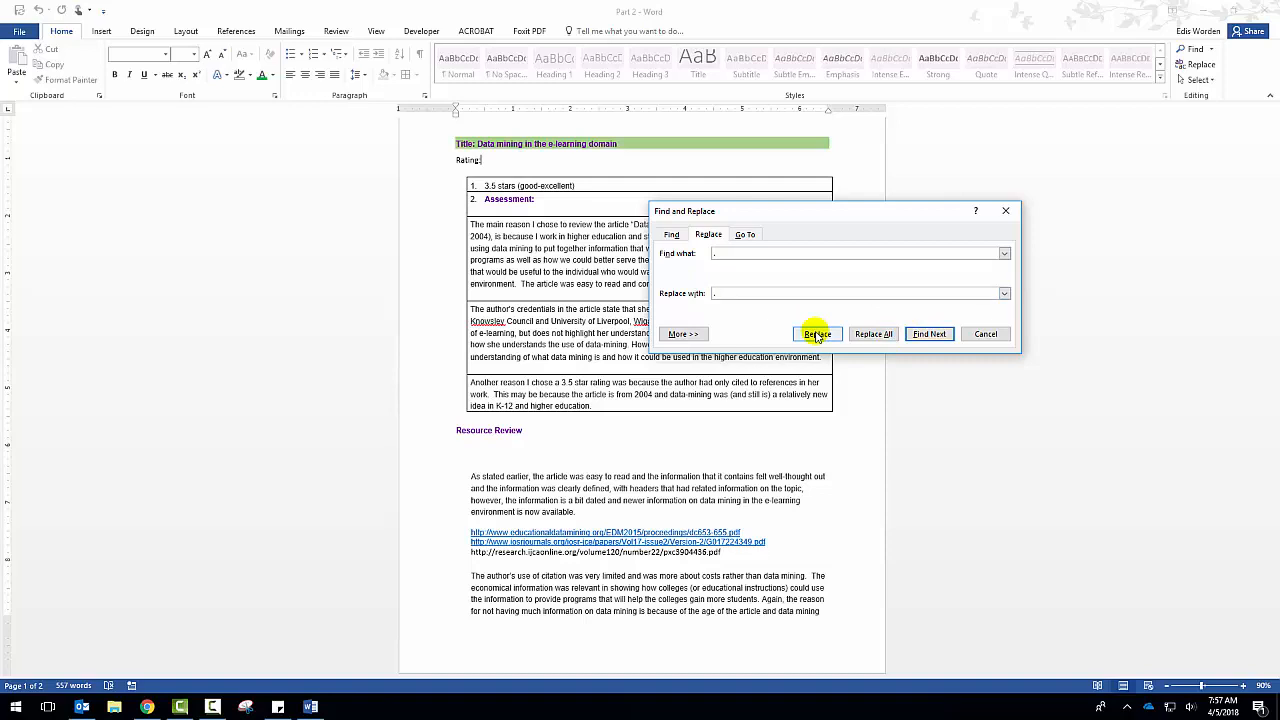
click(817, 334)
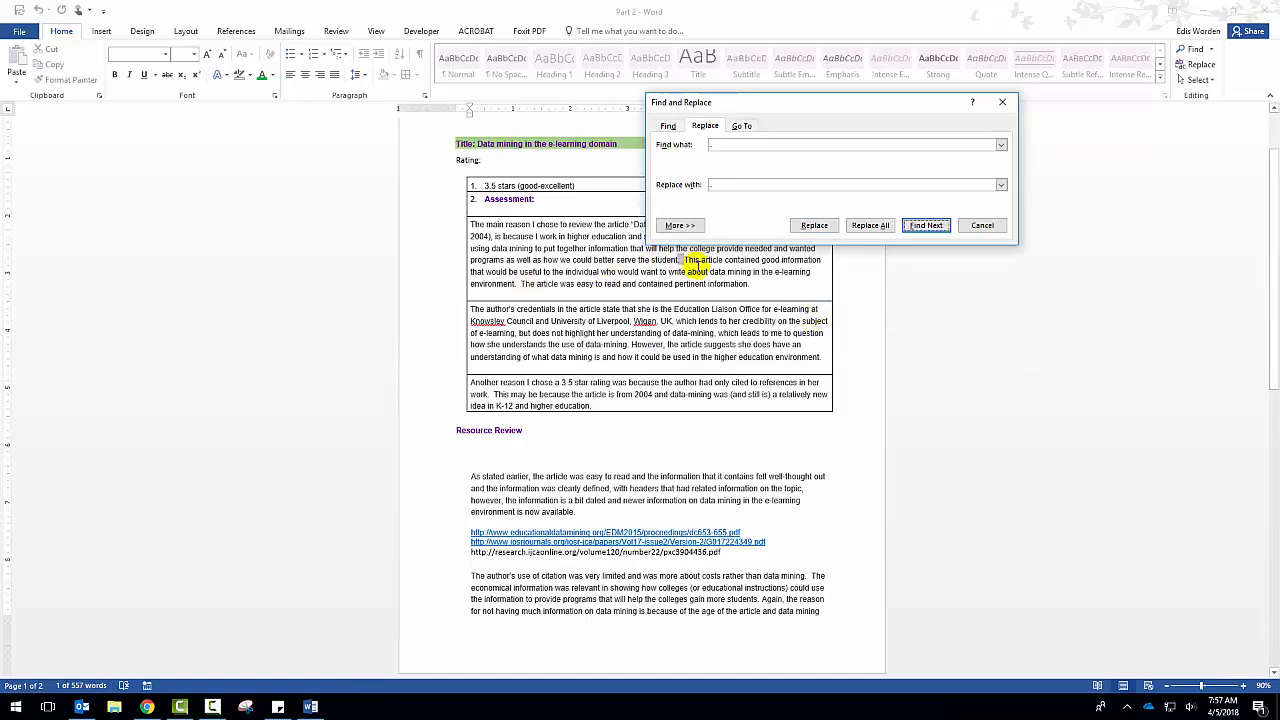
click(812, 226)
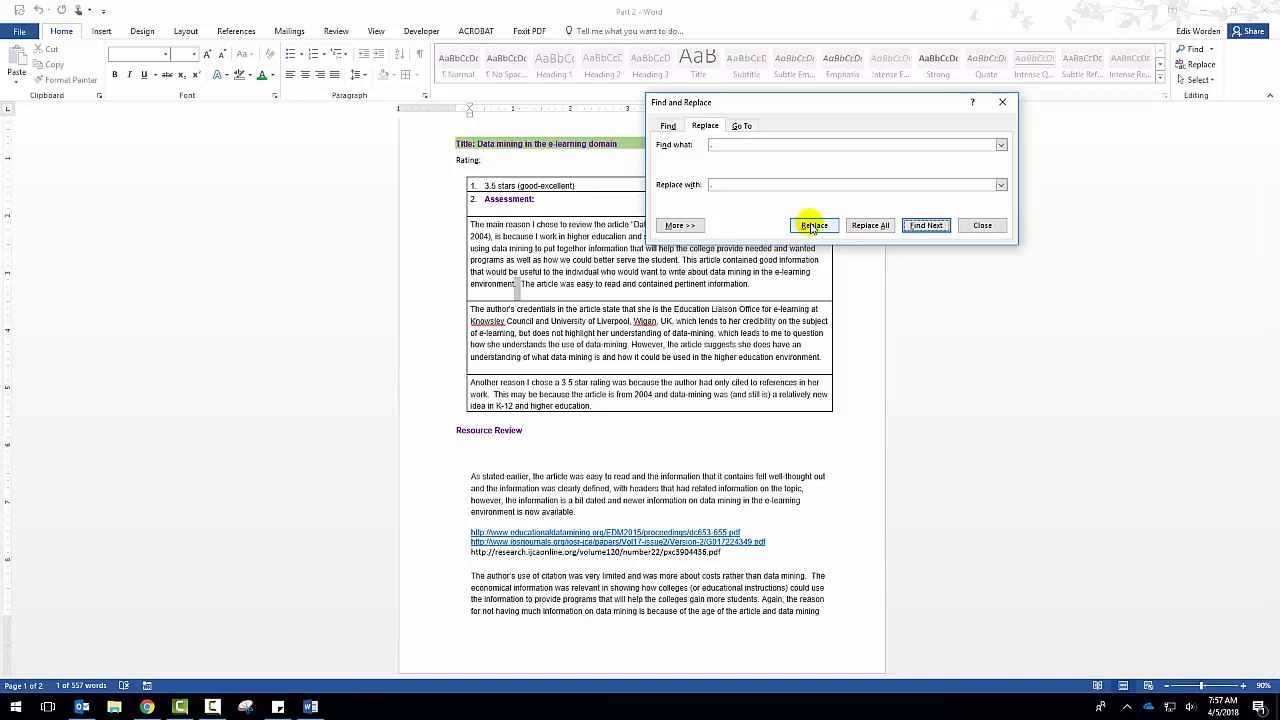
click(812, 226)
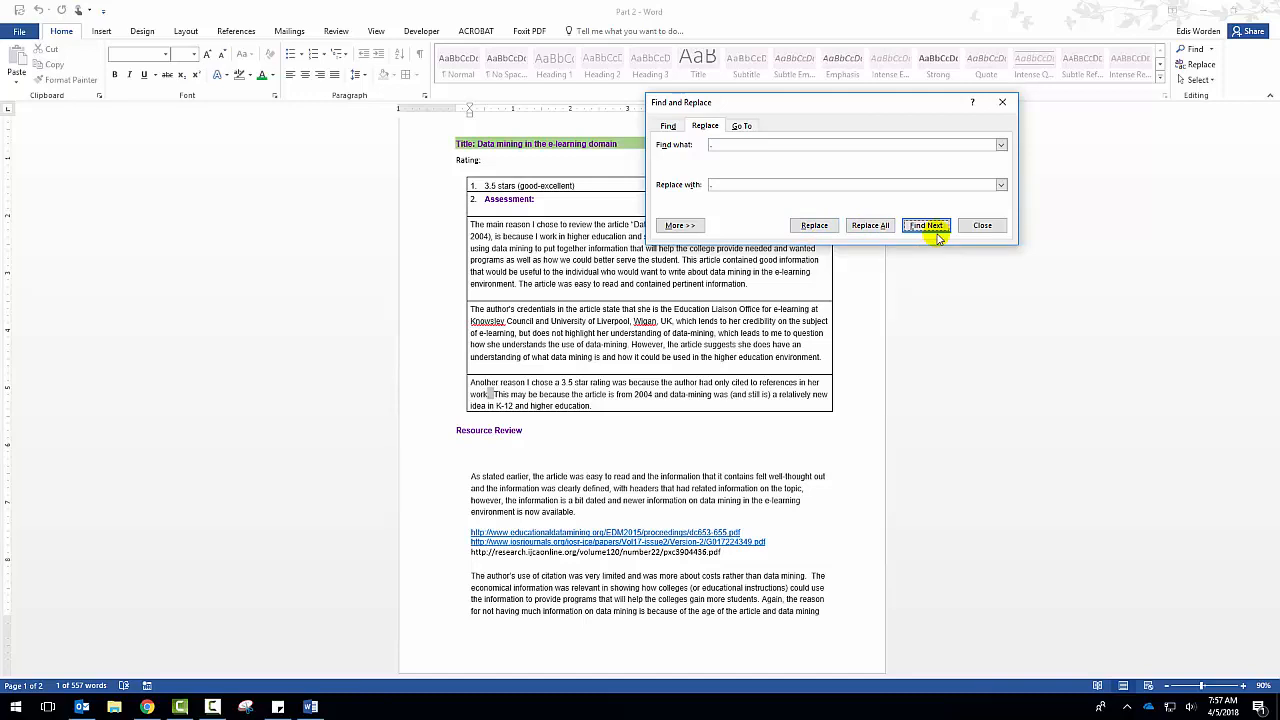
click(870, 225)
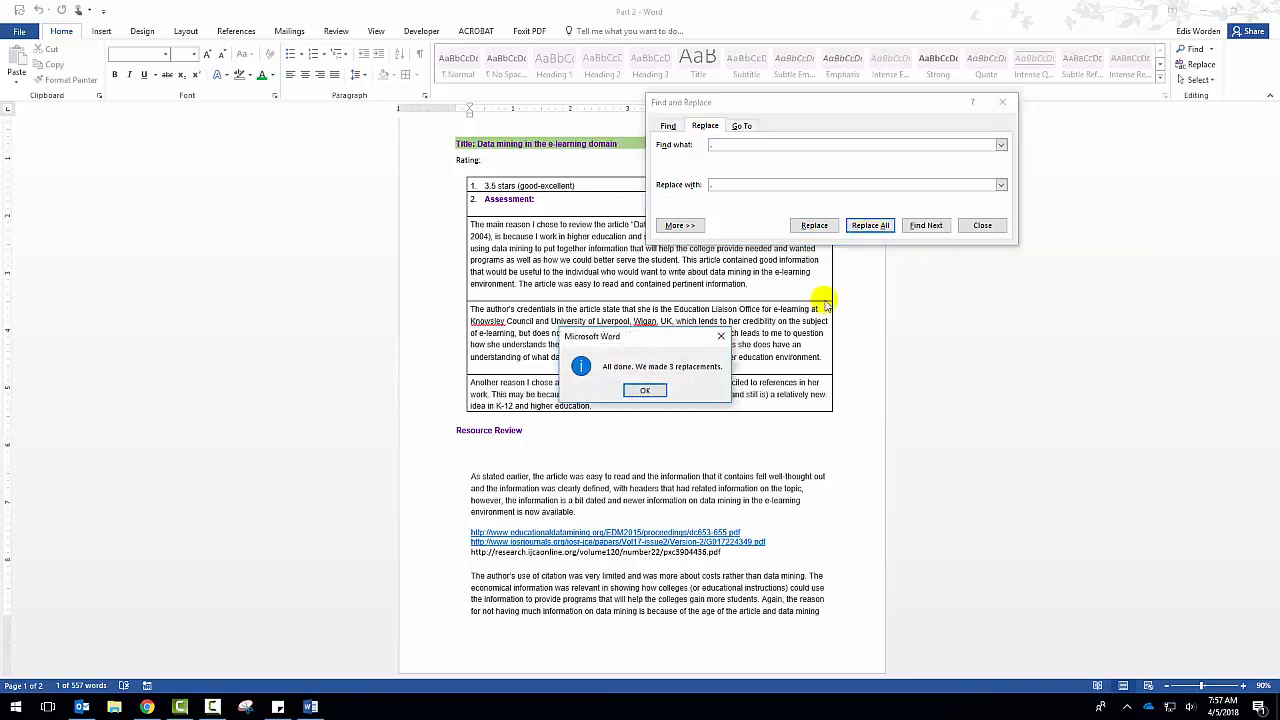
click(645, 391)
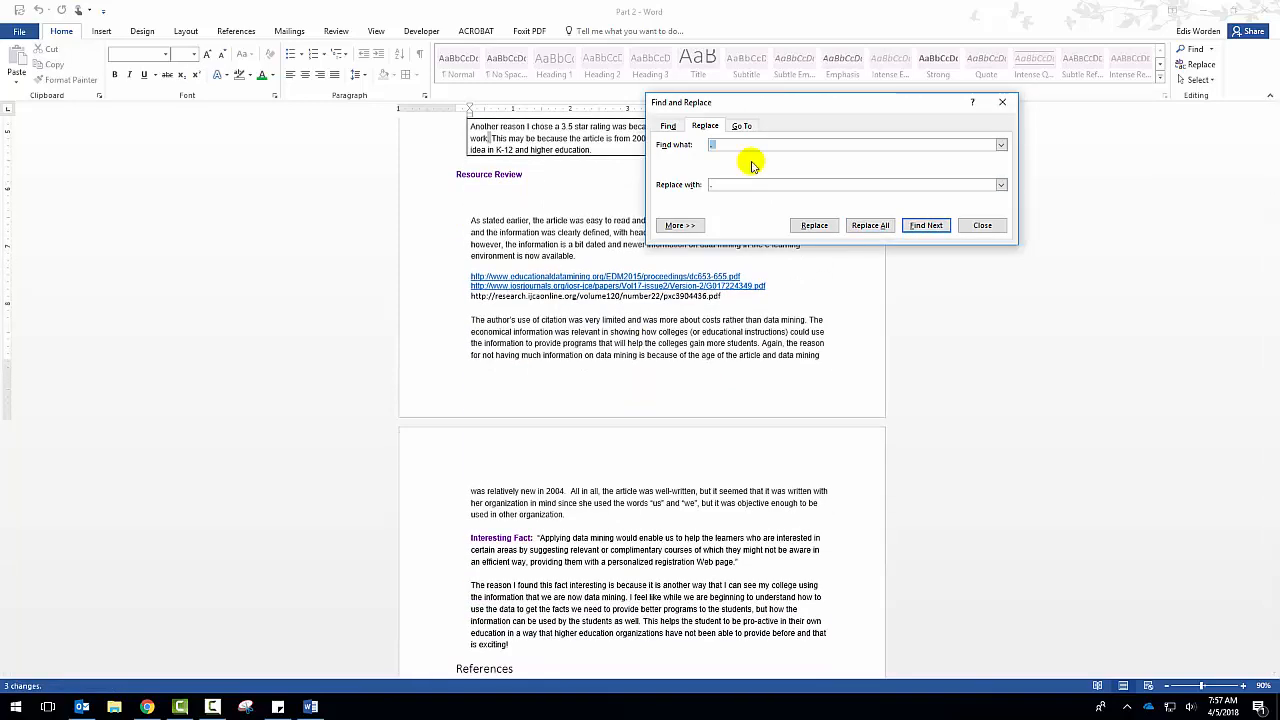
Set up a replacement of "2004" with "2005" and find the next match.
text(2004)
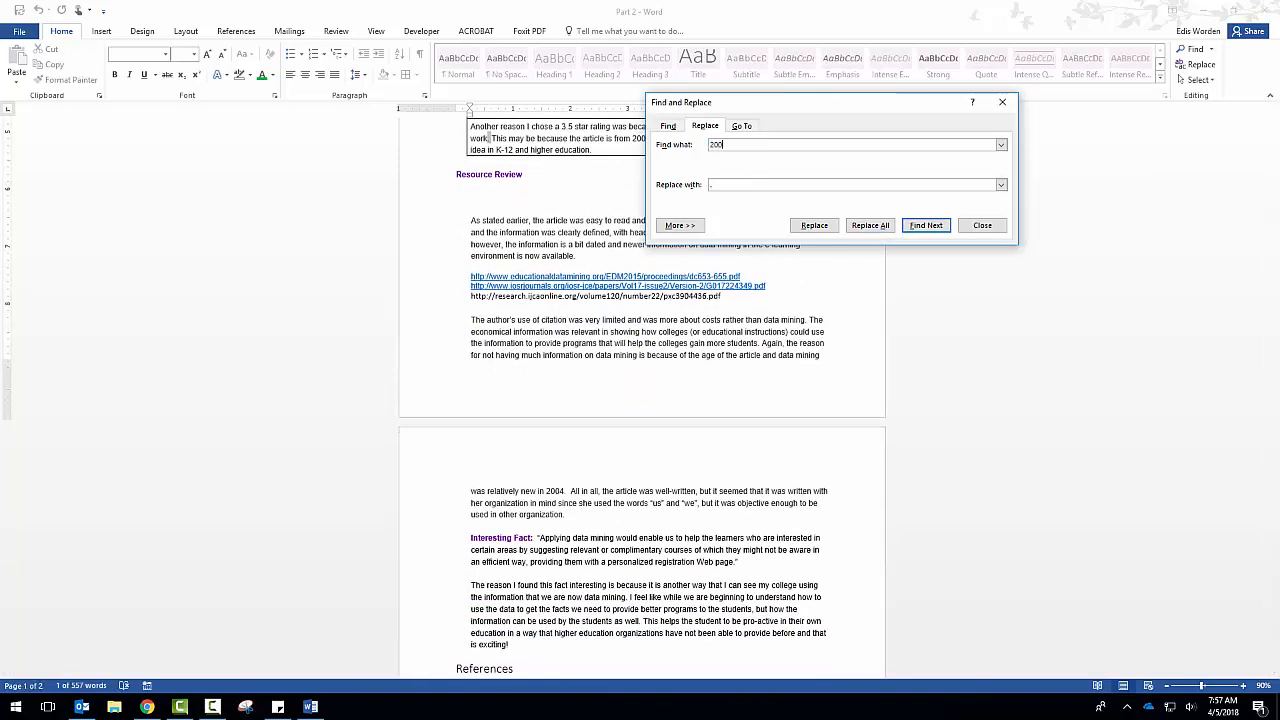
click(726, 186)
text(2005)
click(925, 226)
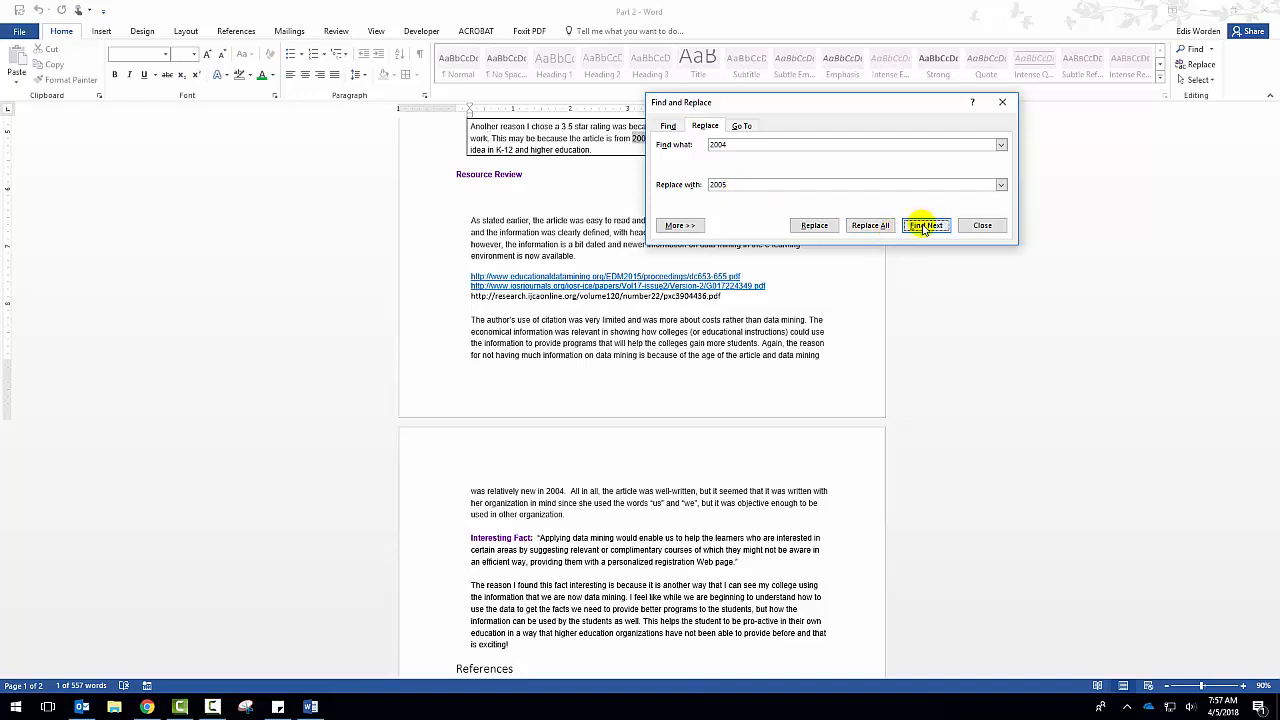
Skip the 2004 match in the bordered paragraph, replace the one in "was relatively new in 2004" with 2005, and close Find and Replace.
drag(1072, 241, 1035, 168)
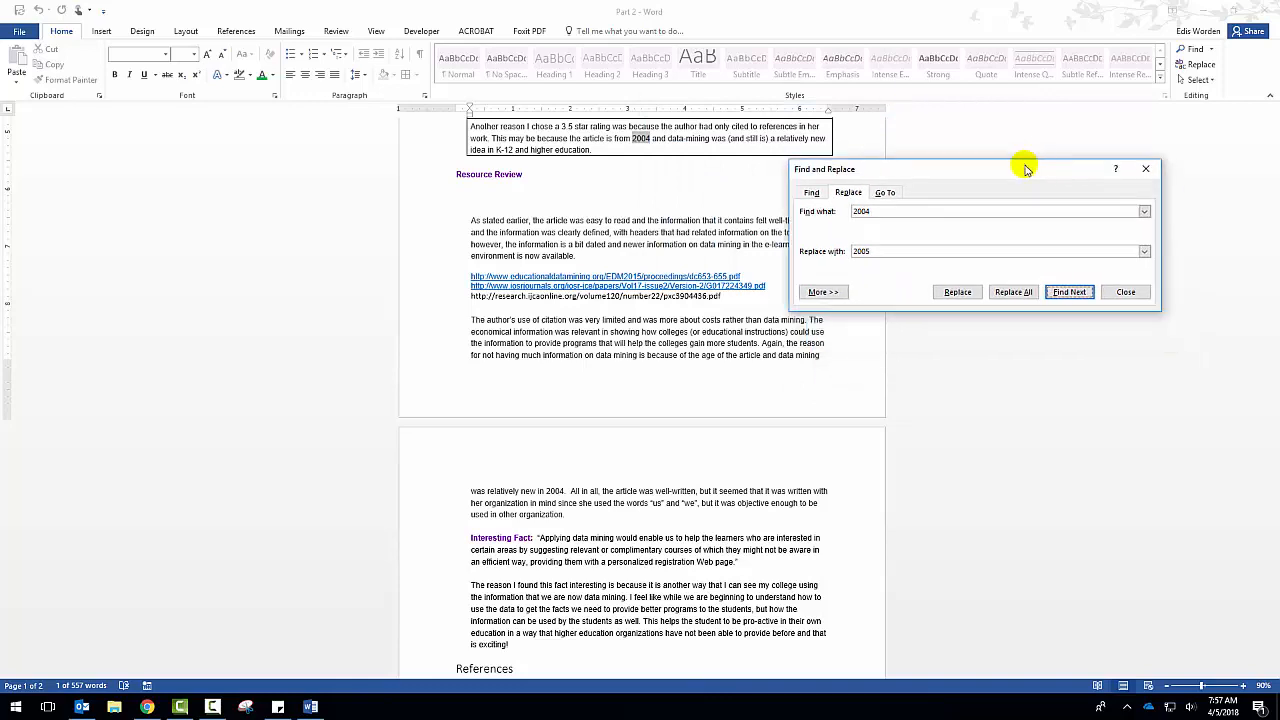
click(1066, 293)
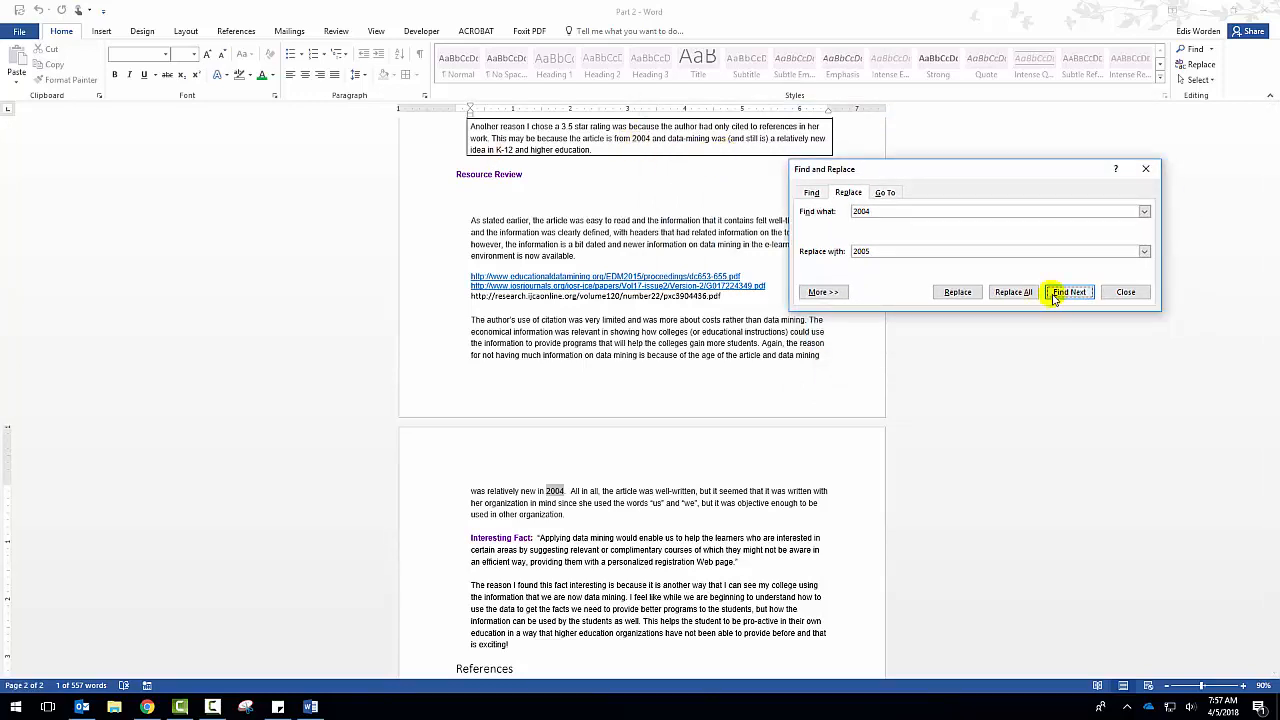
click(958, 292)
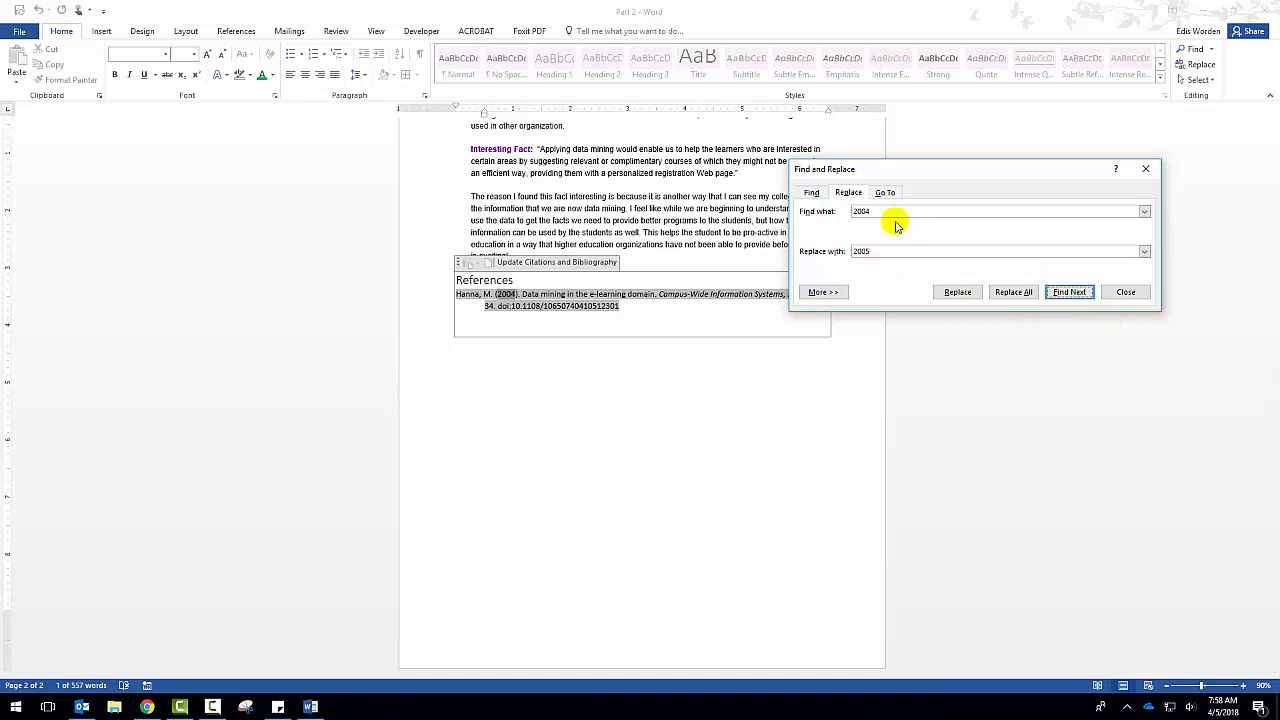
click(1122, 292)
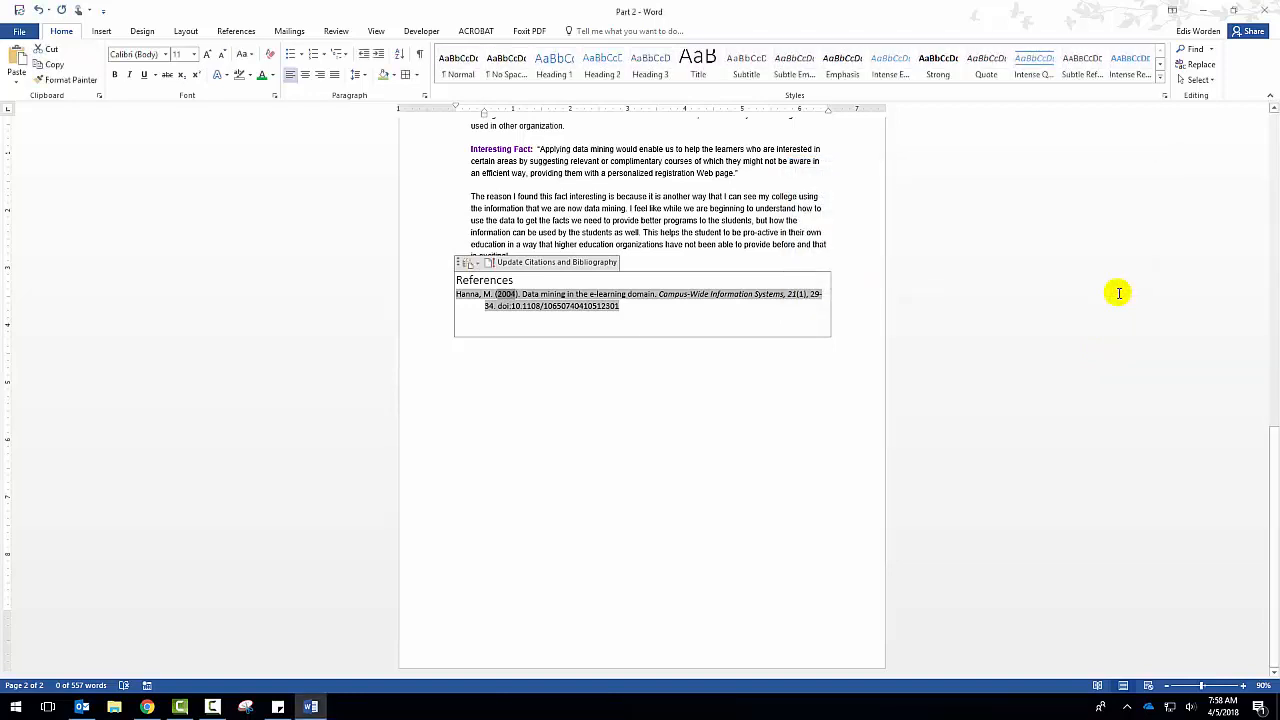